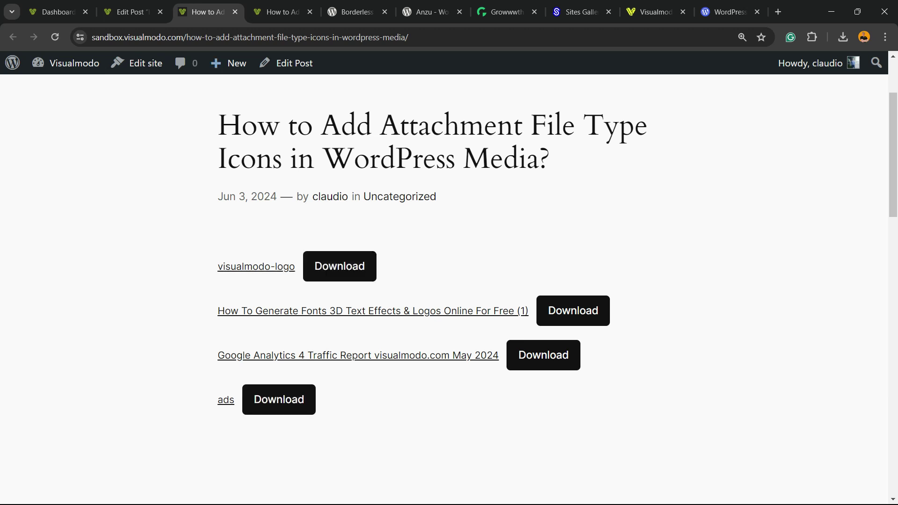
- Compare the two published versions of the post, one with plain file links and one with file type icons
key("ctrl+Tab")
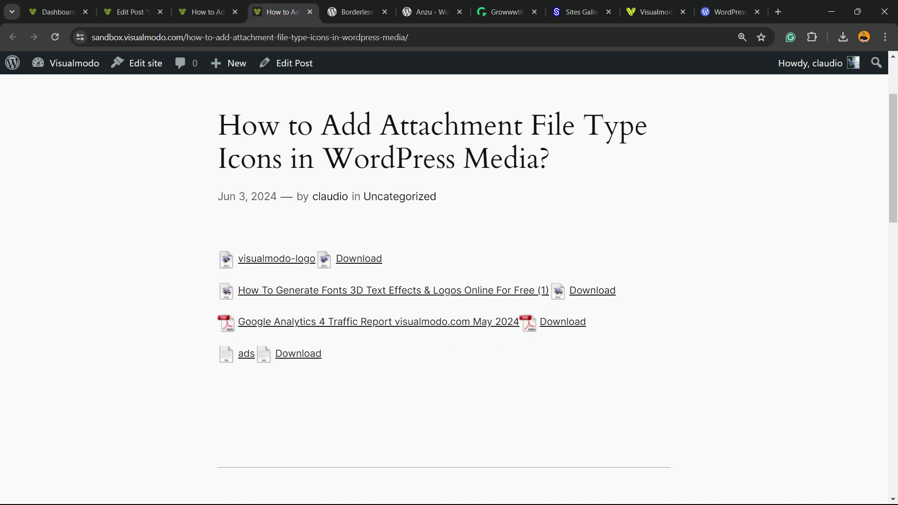
key("ctrl+shift+Tab")
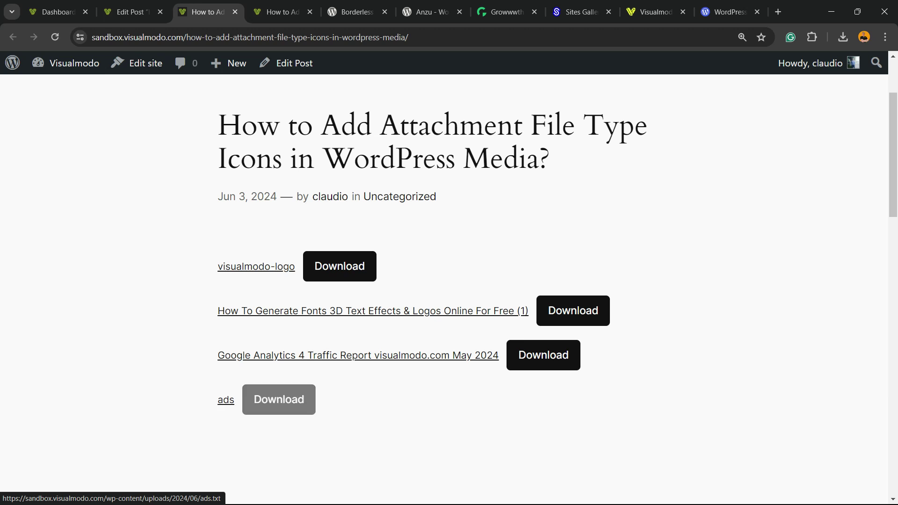
key("ctrl+Tab")
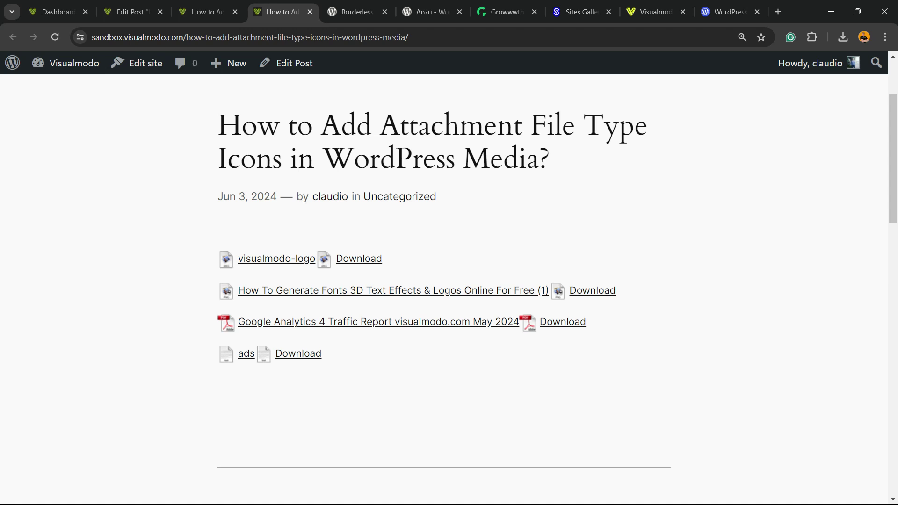
left_click(207, 12)
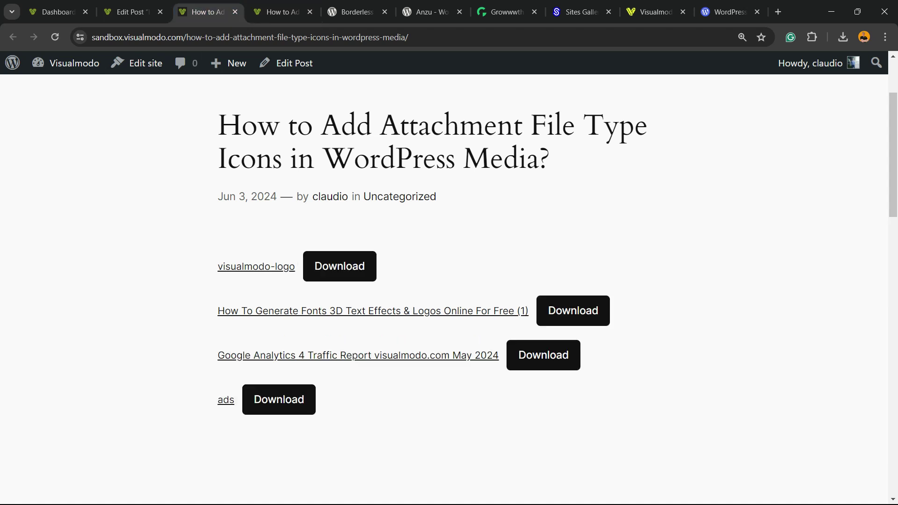
- In the post editor, add a File block below the ads file at the end of the post
left_click(133, 12)
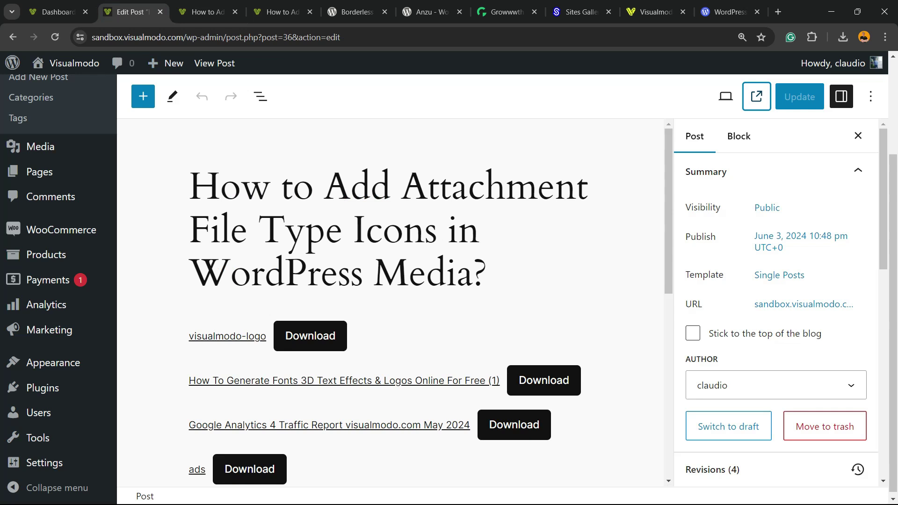
scroll(389, 333, "down", 3)
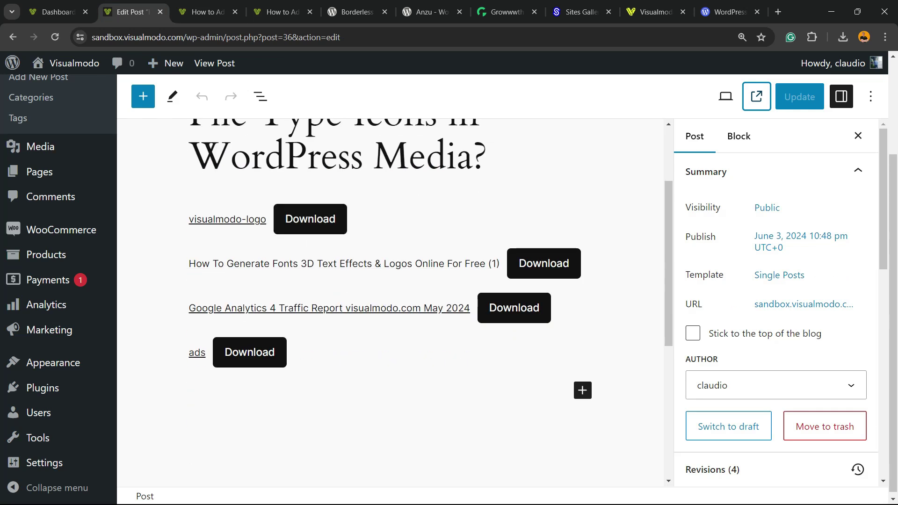
scroll(390, 333, "up", 3)
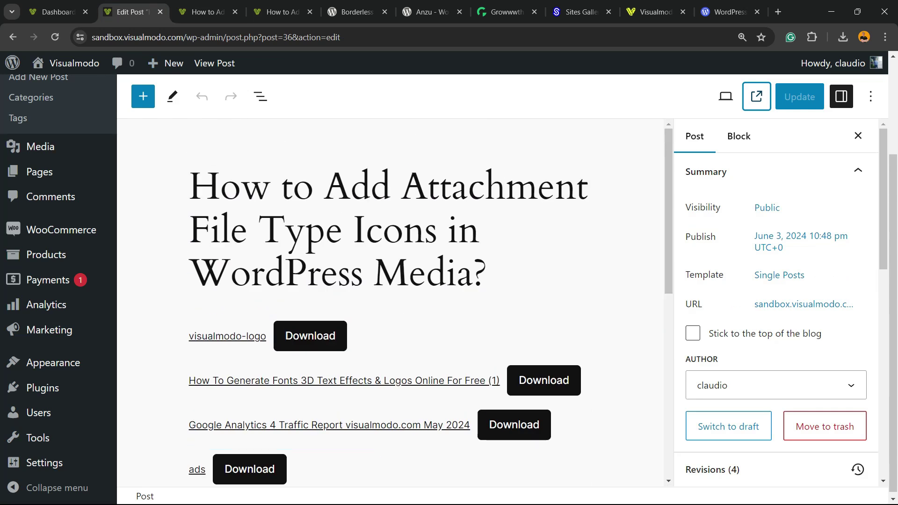
scroll(390, 332, "down", 6)
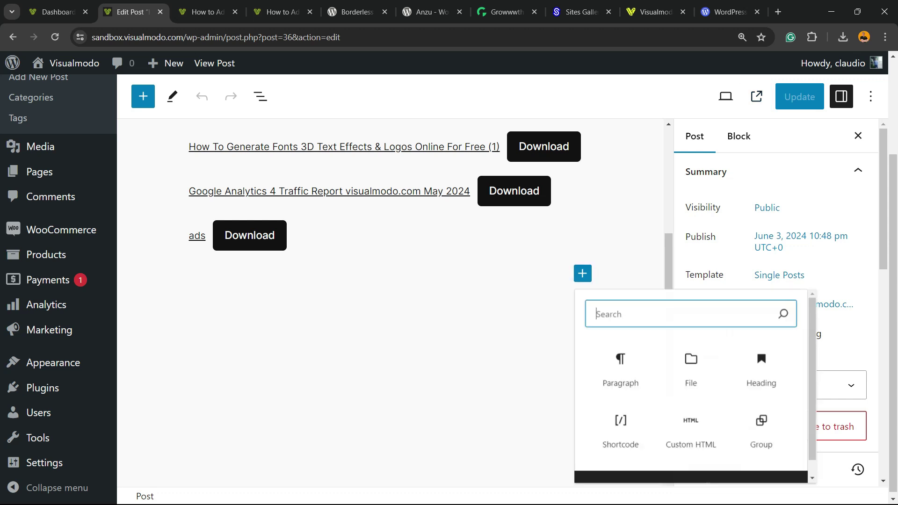
left_click(582, 273)
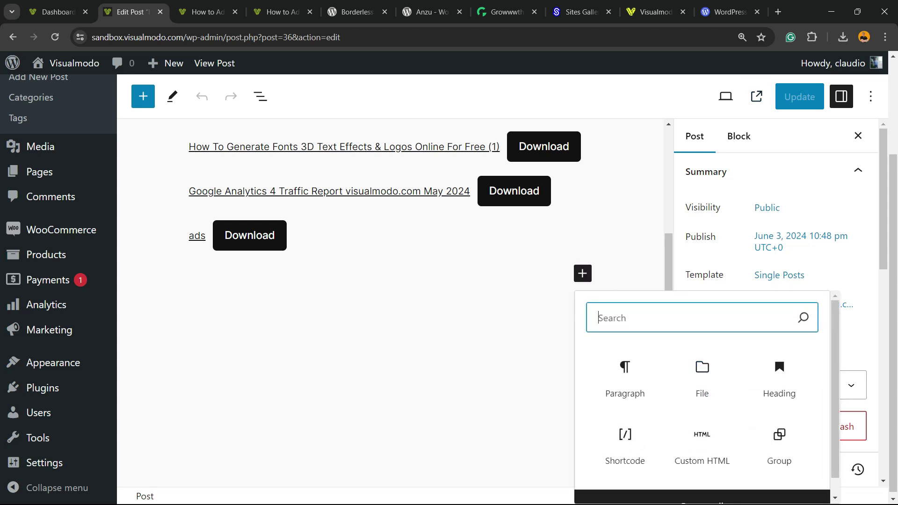
type("file")
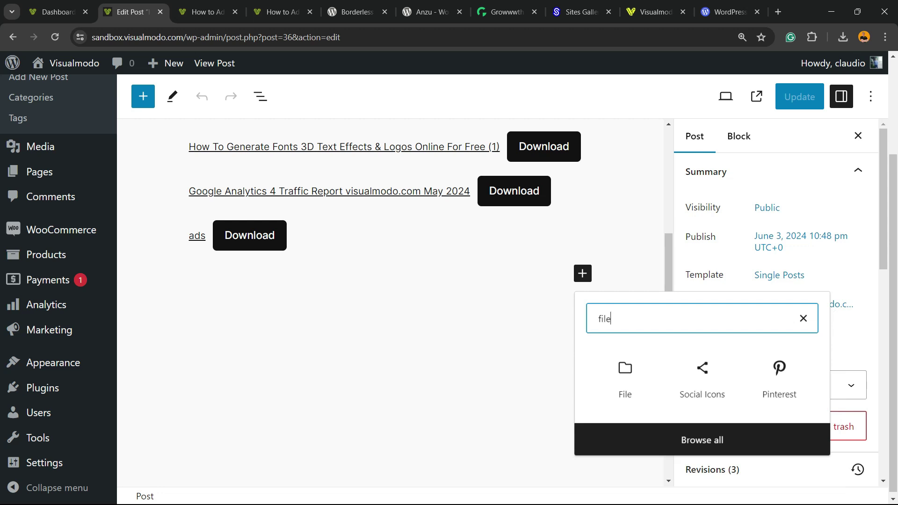
key("Down")
key("Return")
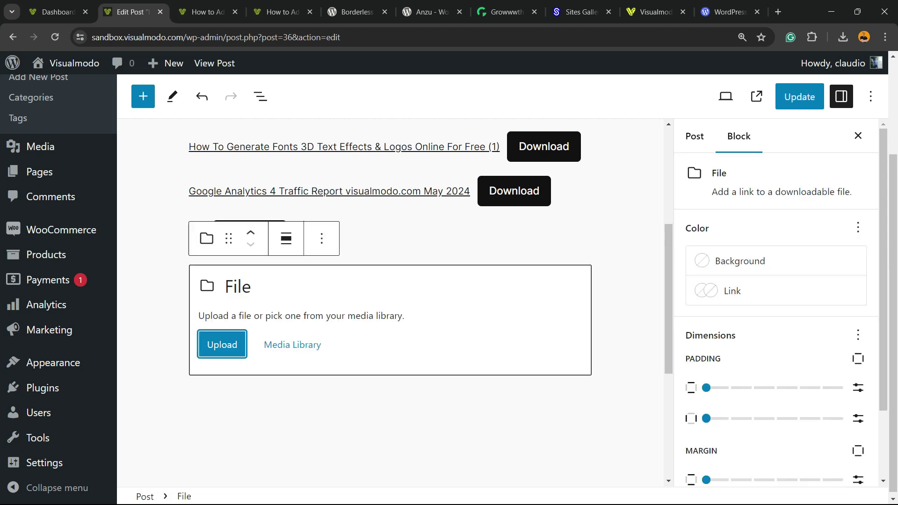
- Fill the new File block with the How-to-Remove-Archive-Pages PNG from the media library and update the post
key("Tab")
key("Return")
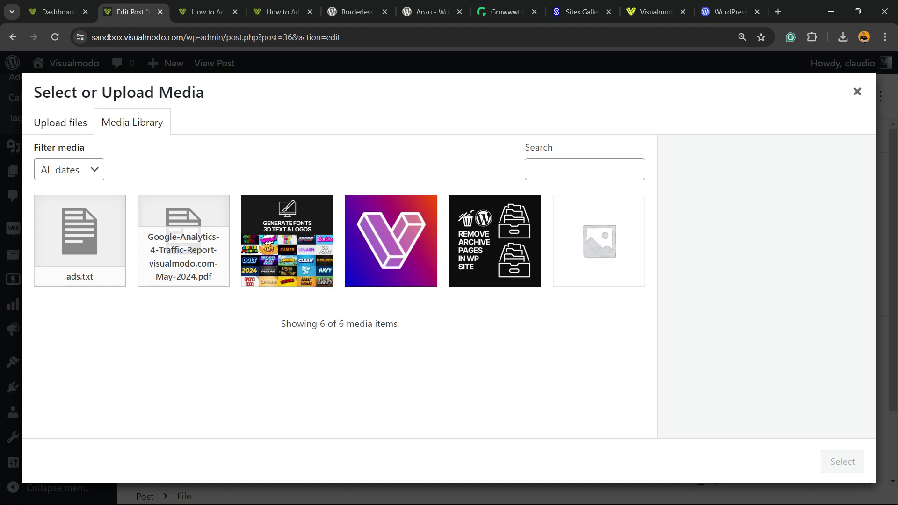
left_click(391, 240)
left_click(495, 241)
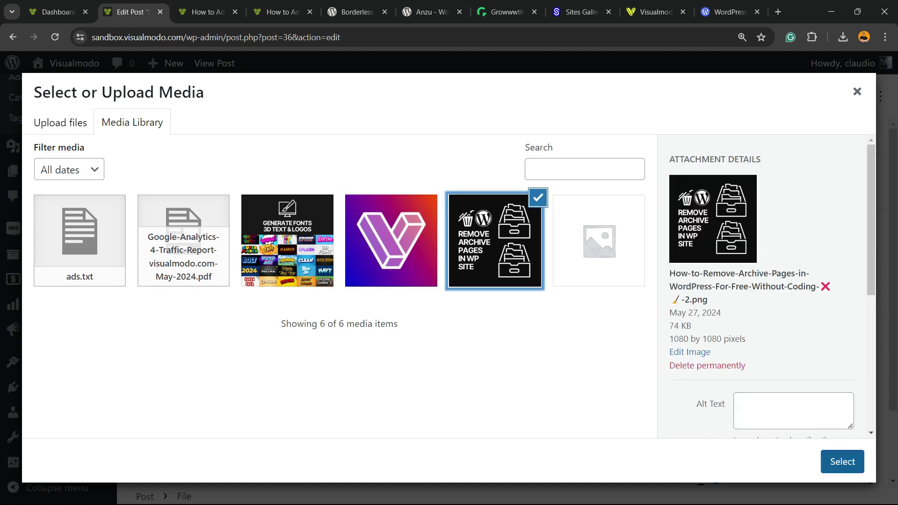
key("Return")
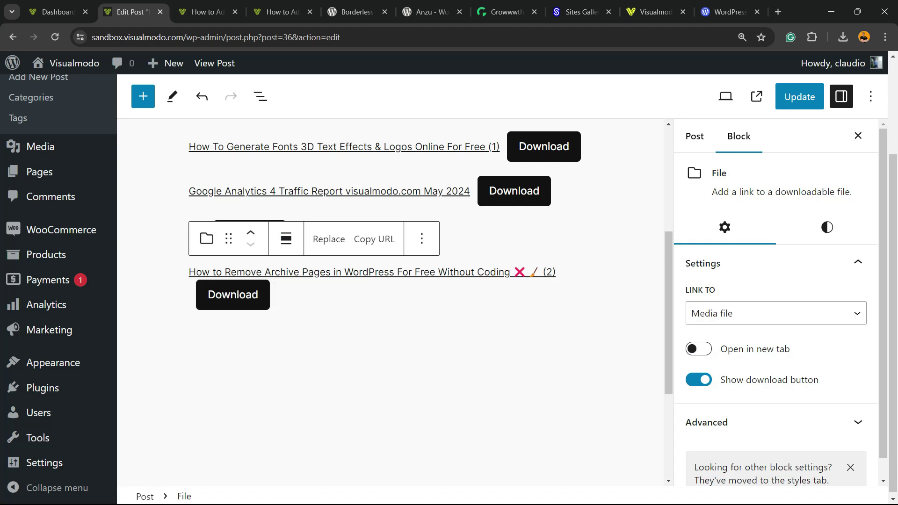
left_click(742, 37)
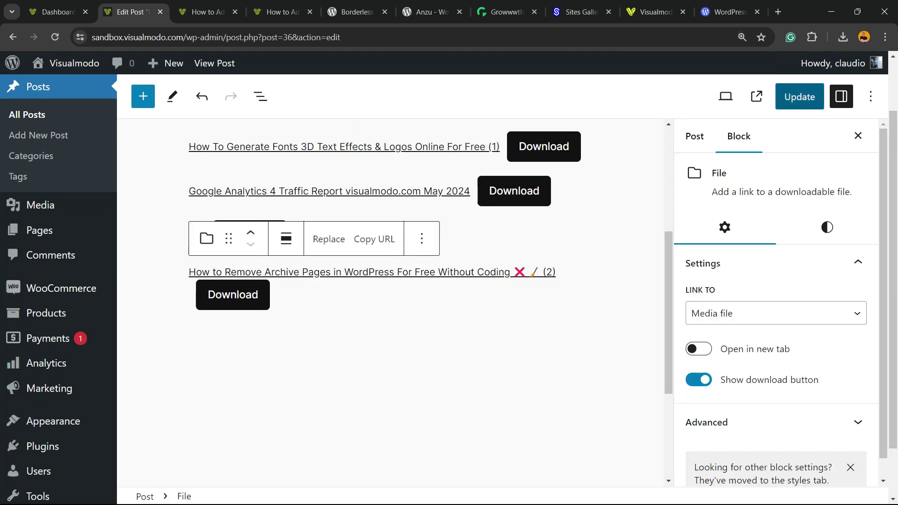
left_click(799, 96)
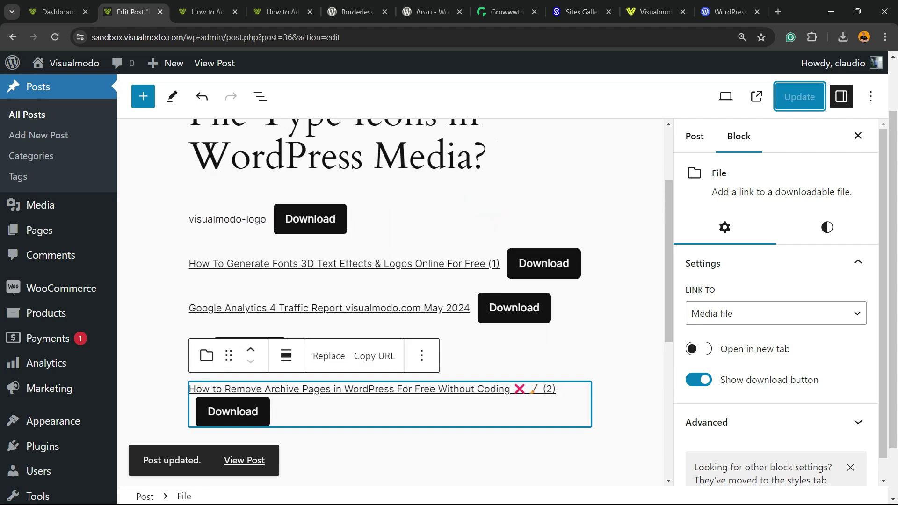
- Go to the page for adding new plugins and search by keyword for "MimeTypes Link Icons"
scroll(388, 299, "up", 3)
scroll(59, 281, "up", 2)
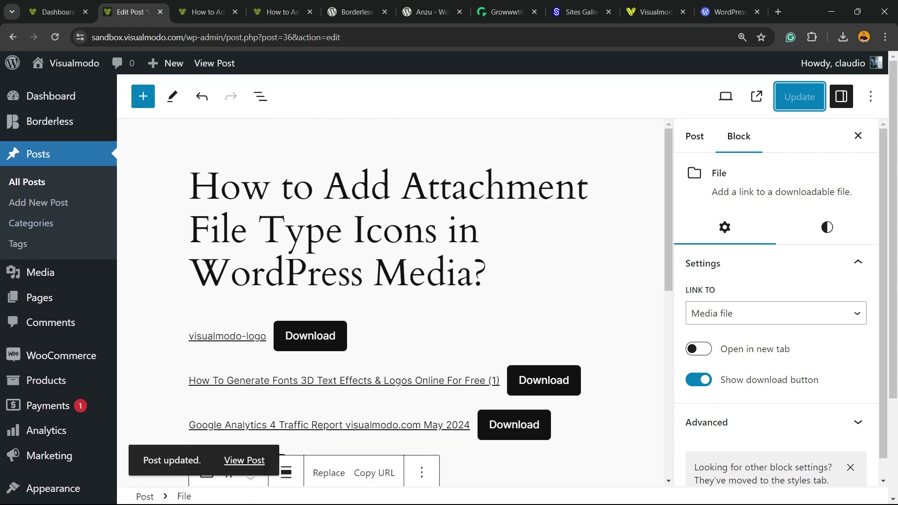
mouse_move(51, 121)
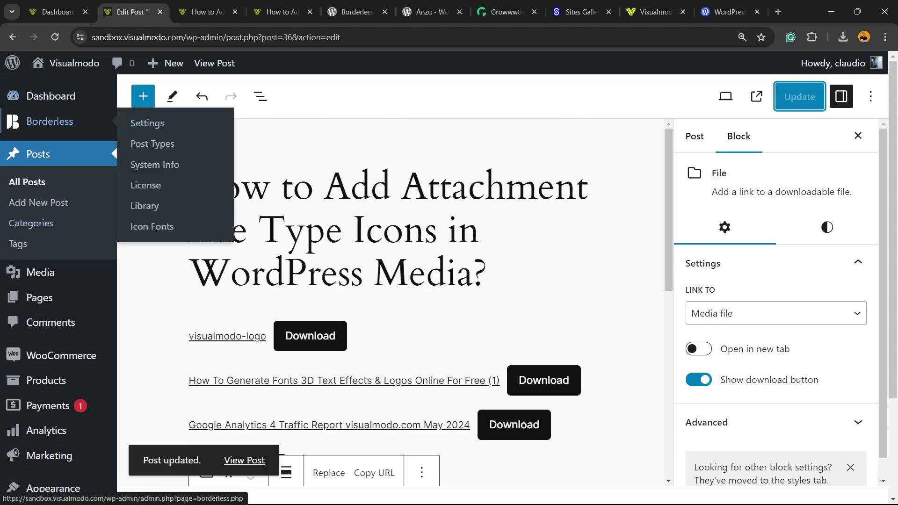
scroll(51, 121, "down", 3)
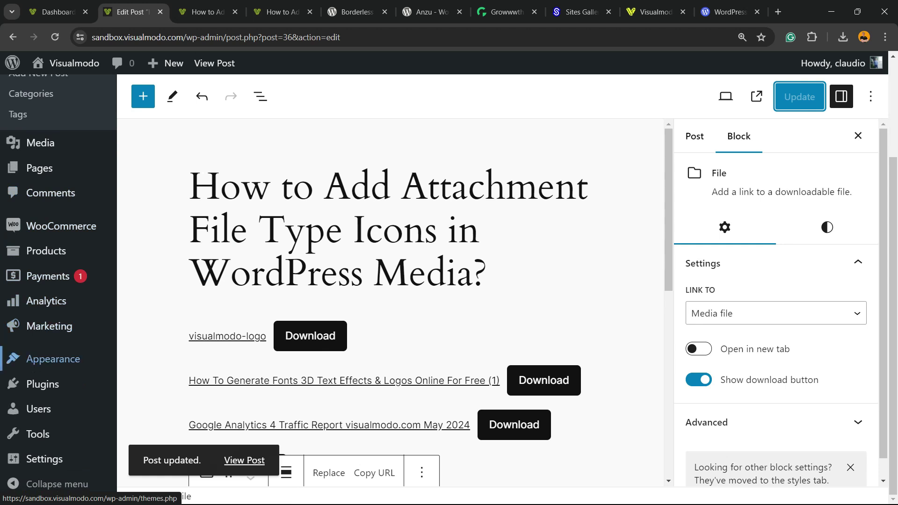
mouse_move(42, 384)
left_click(164, 407)
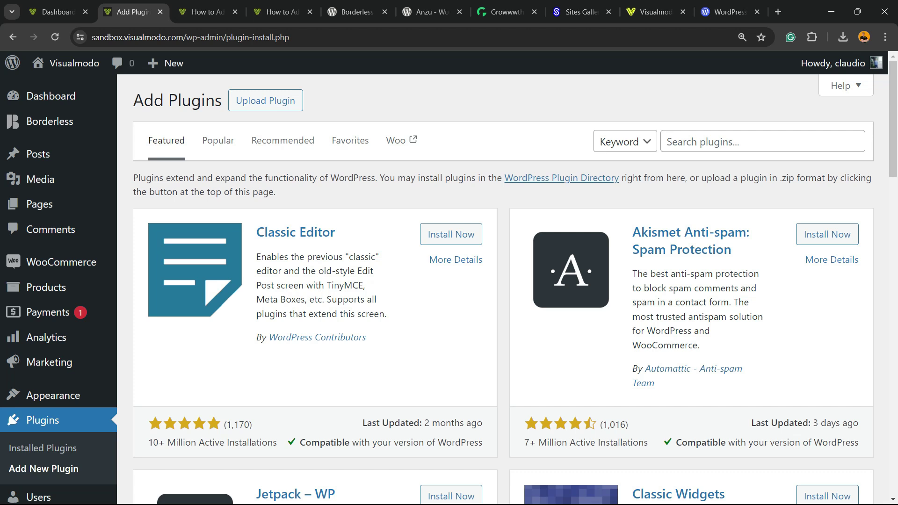
left_click(624, 143)
left_click(762, 141)
left_click(762, 166)
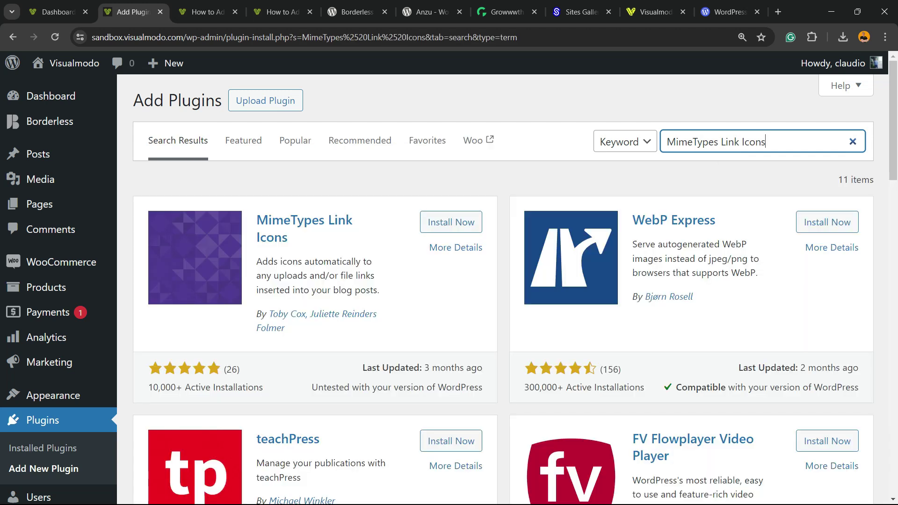
- Install the MimeTypes Link Icons plugin and try to activate it from the search results
left_click_drag(304, 239, 256, 221)
left_click(396, 234)
left_click(451, 222)
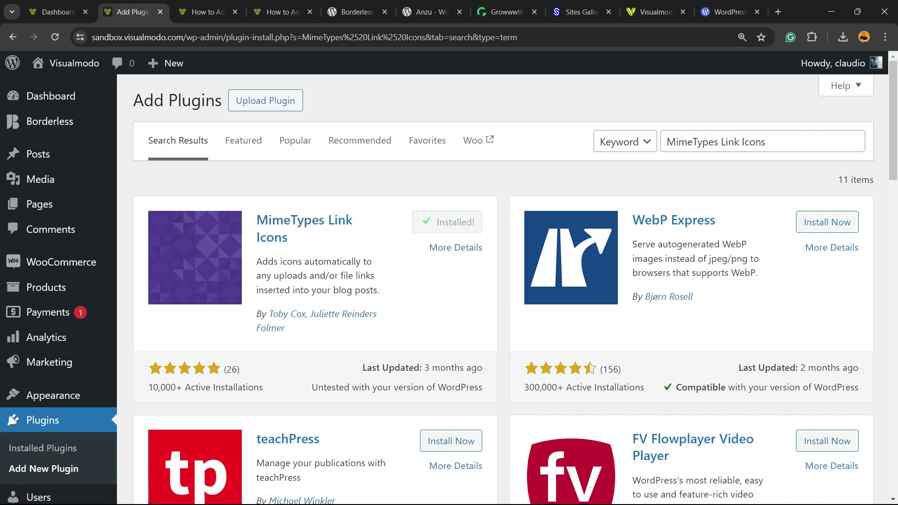
left_click(448, 222)
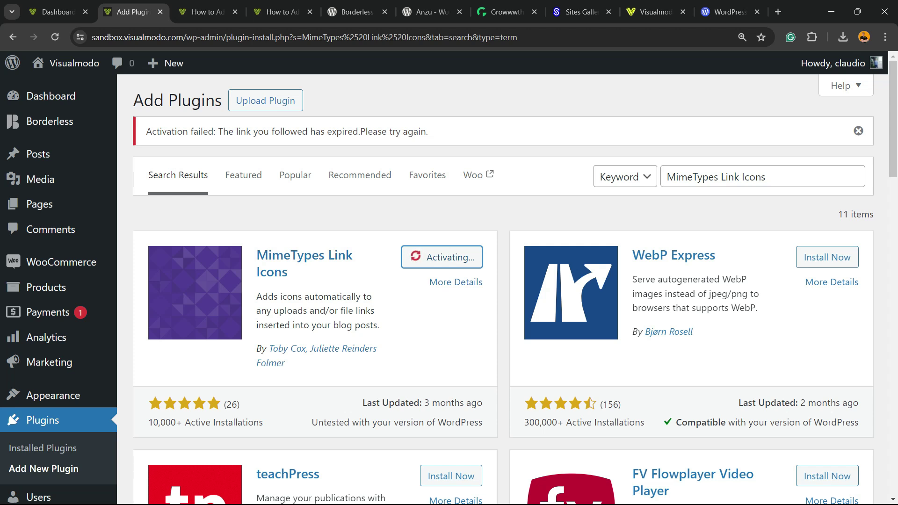
triple_click(253, 131)
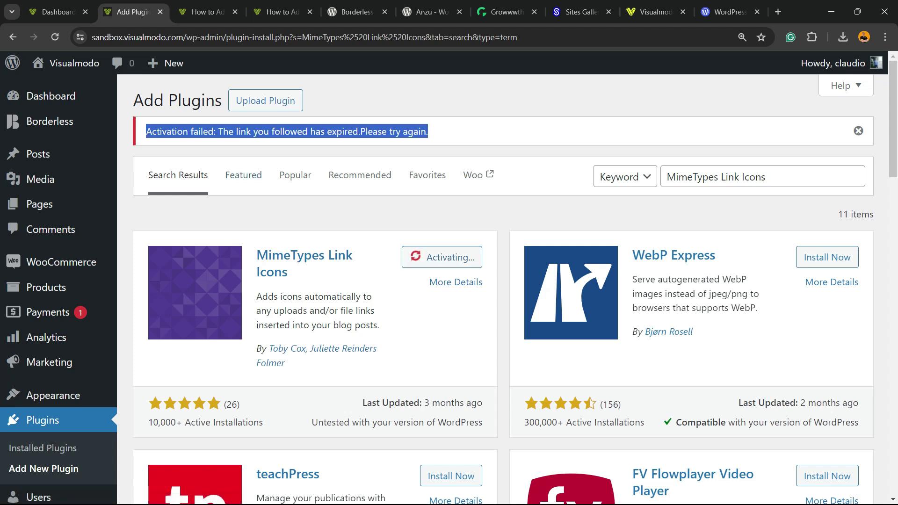
left_click(287, 131)
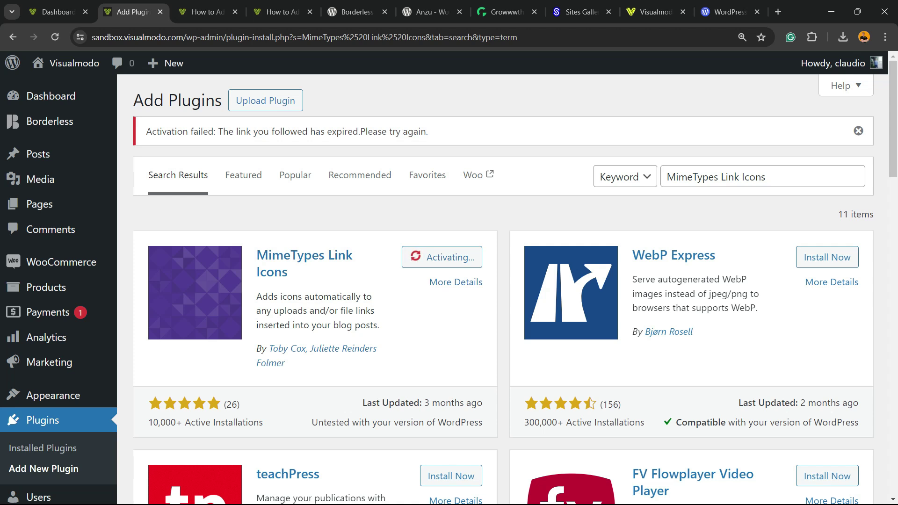
triple_click(287, 131)
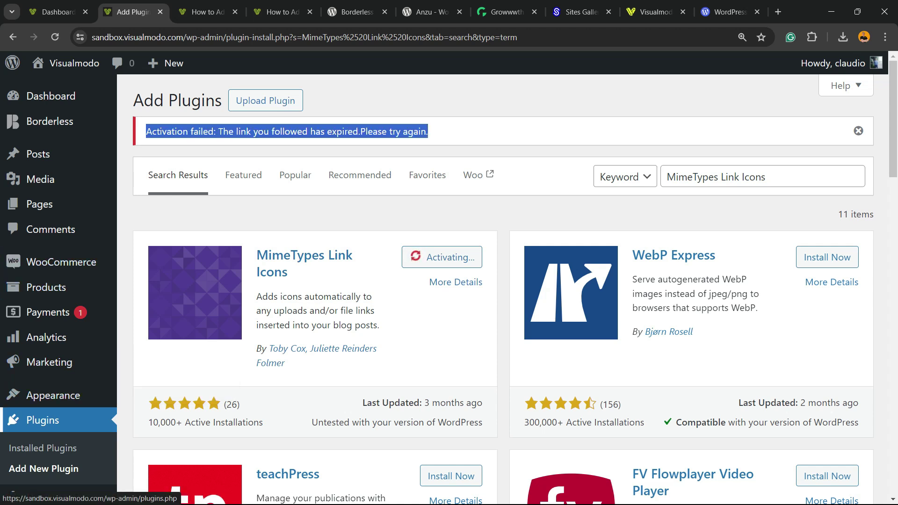
- Activate MimeTypes Link Icons from the list of installed plugins
left_click(42, 419)
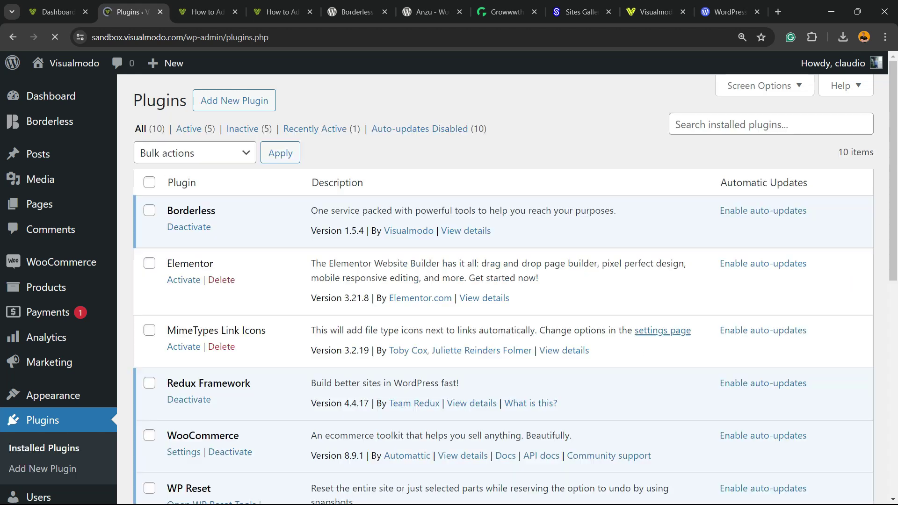
scroll(503, 289, "down", 2)
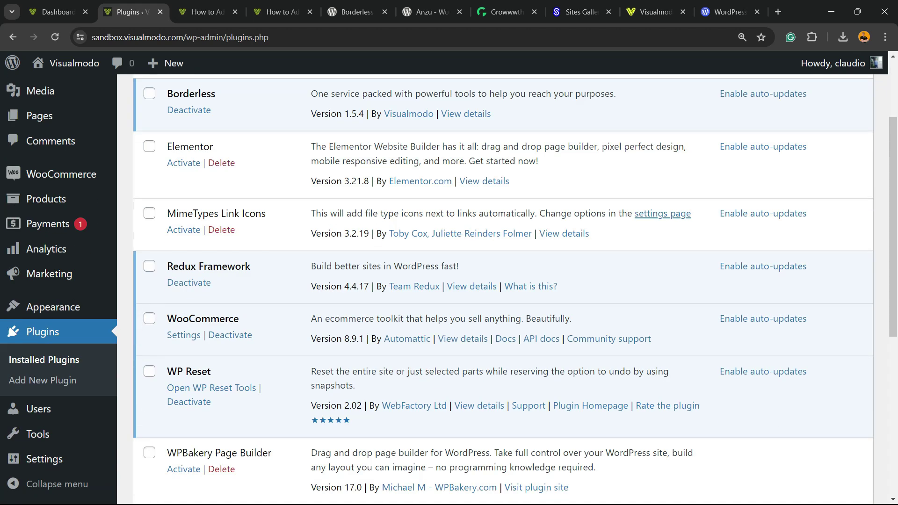
left_click_drag(167, 214, 266, 213)
left_click(183, 229)
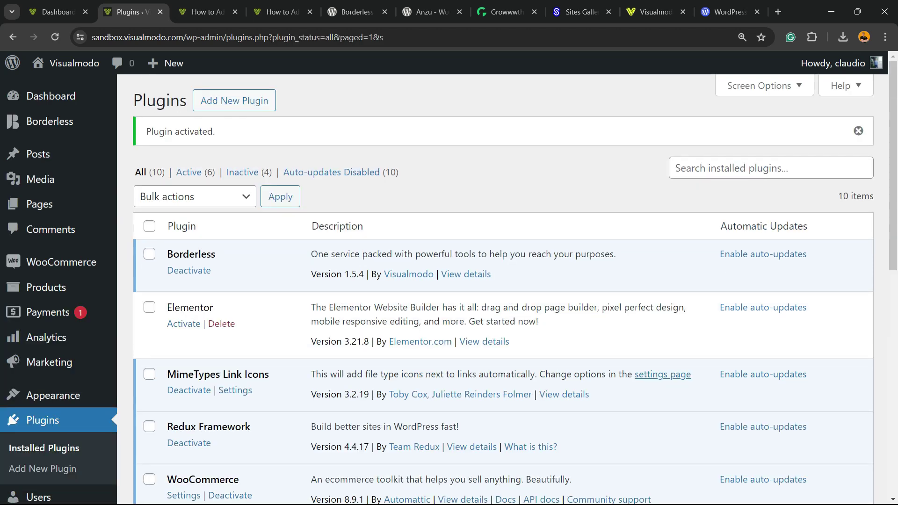
- Open the settings page of the MimeTypes Link Icons plugin
scroll(503, 289, "down", 2)
left_click_drag(167, 257, 269, 257)
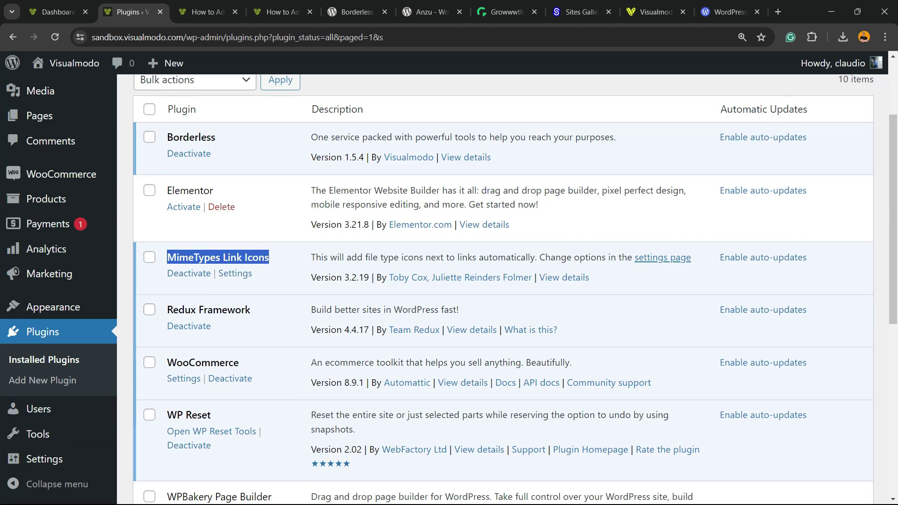
left_click(235, 273)
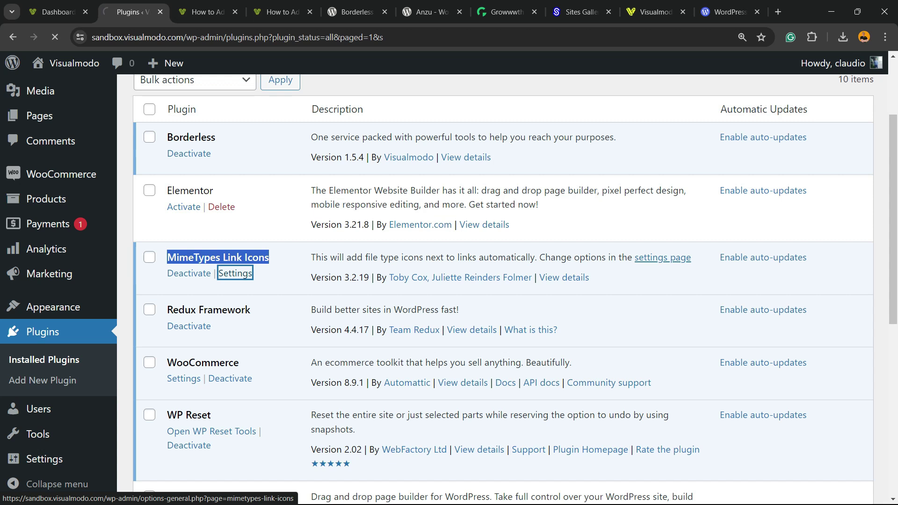
- Reload the published post without icons to check how its file links are displayed
key("ctrl+Tab")
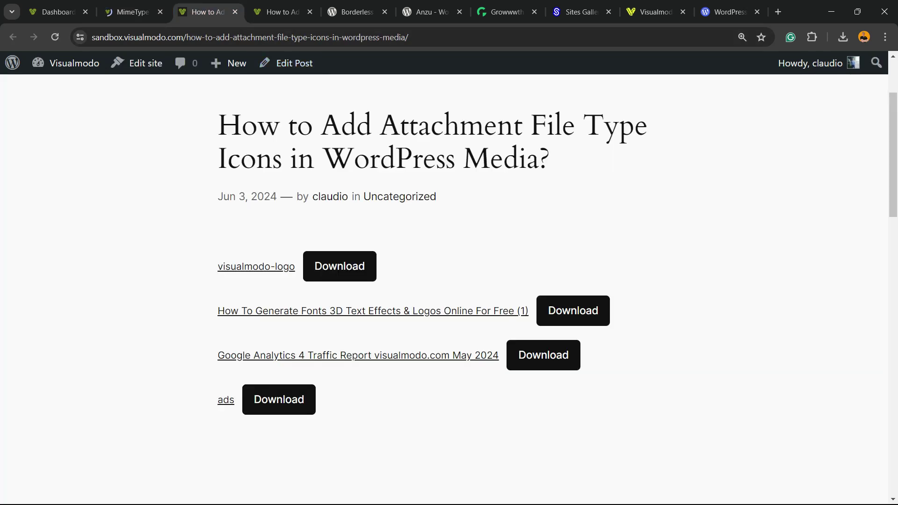
key("F5")
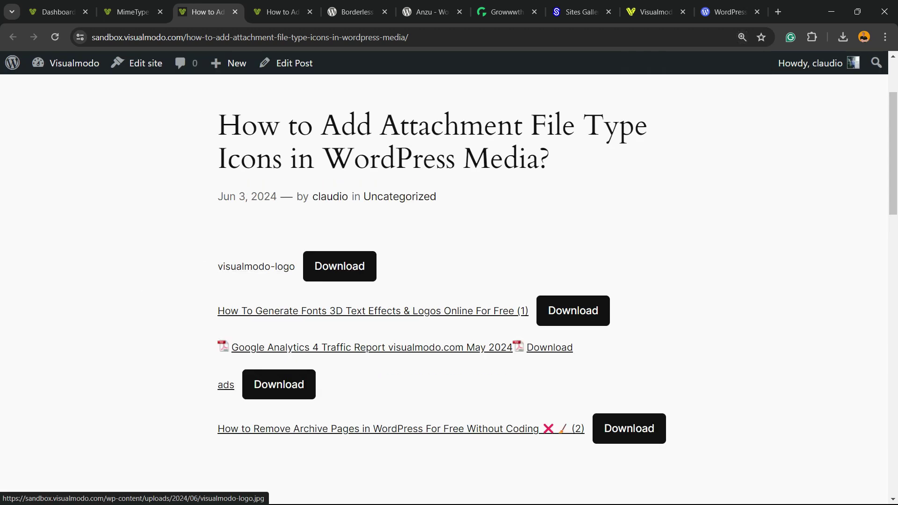
- Return to the MimeType Link Icons settings and set the image size to 48x48, keeping the png image type and the Left display side
left_click(131, 11)
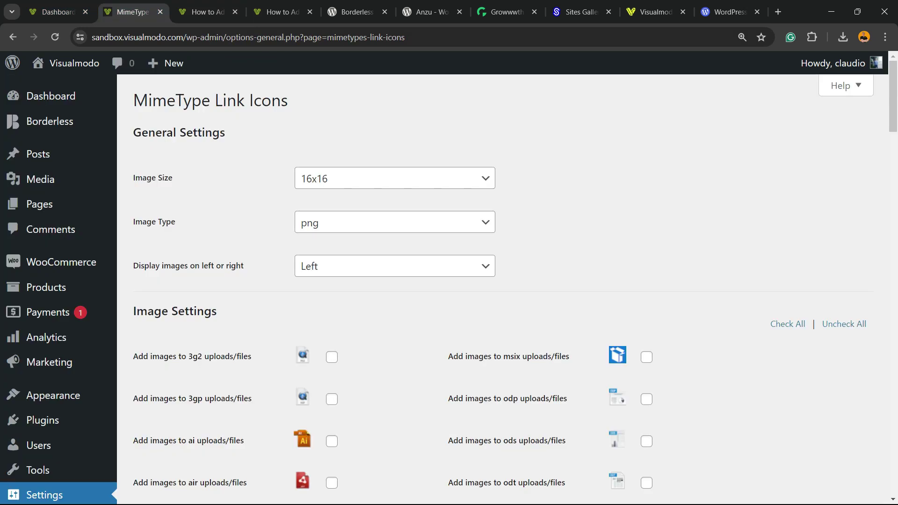
left_click_drag(225, 133, 133, 132)
left_click(395, 178)
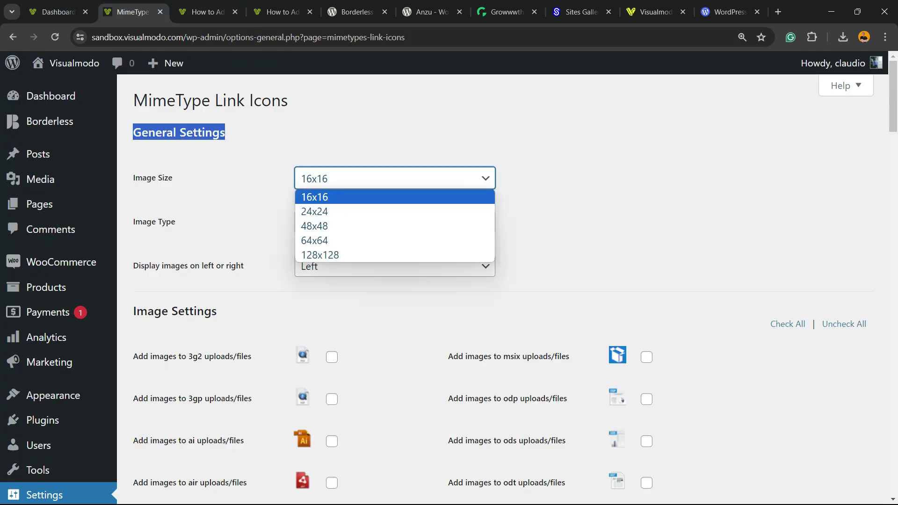
left_click(374, 225)
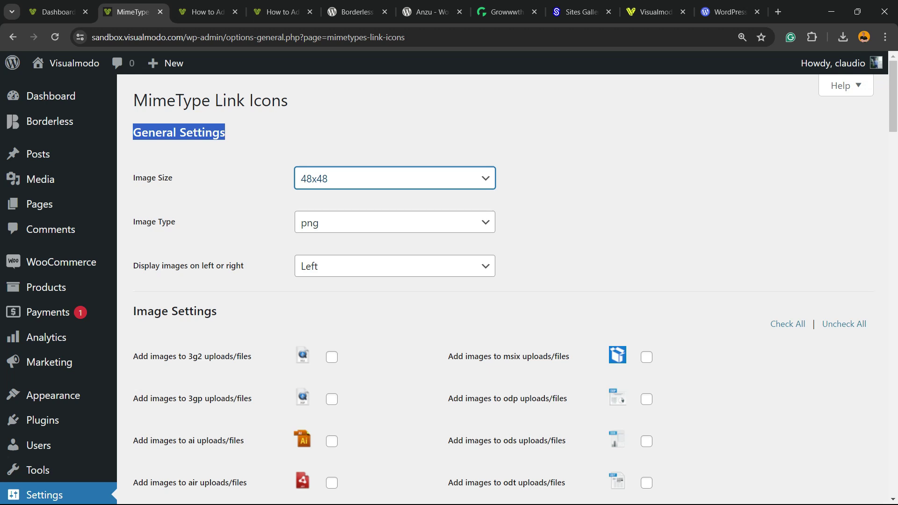
left_click(395, 222)
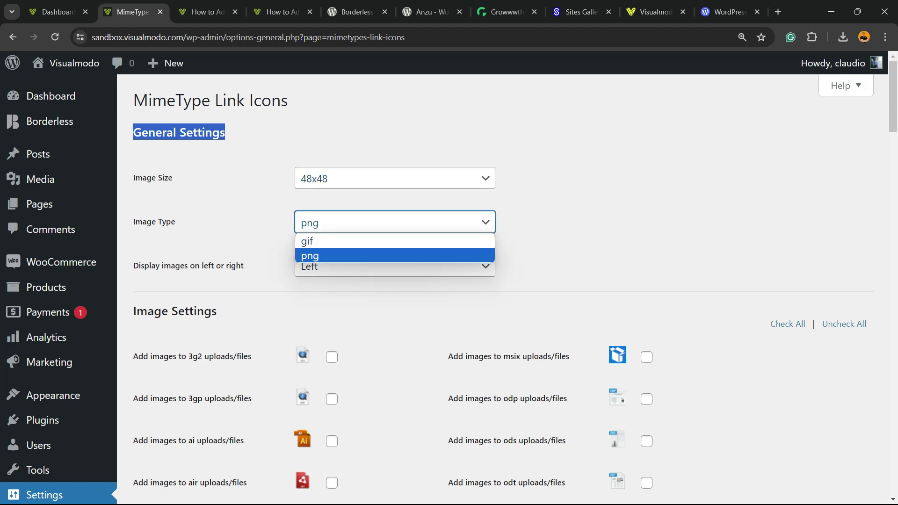
left_click(394, 222)
left_click(395, 223)
left_click(395, 222)
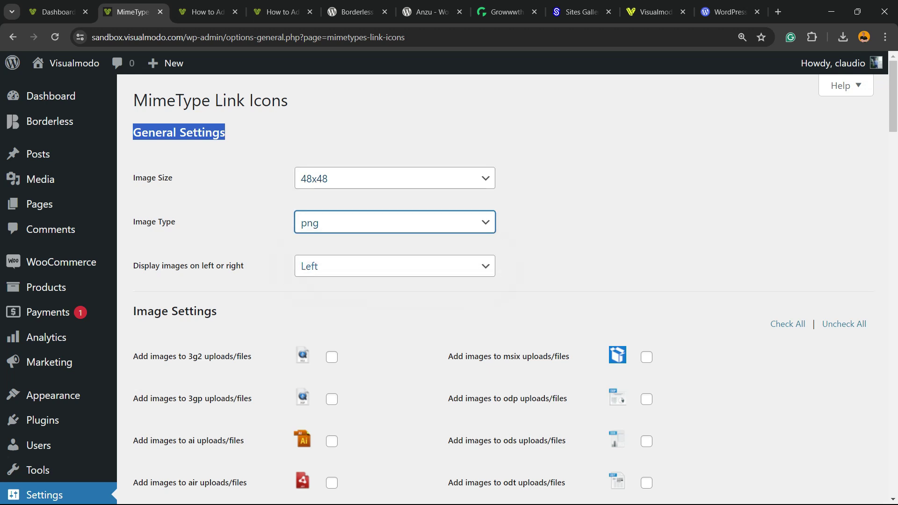
left_click(395, 266)
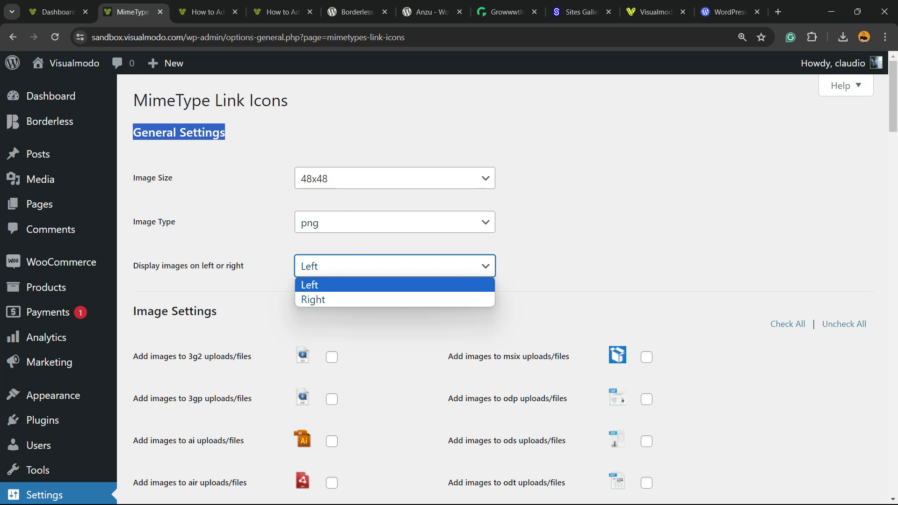
key("Escape")
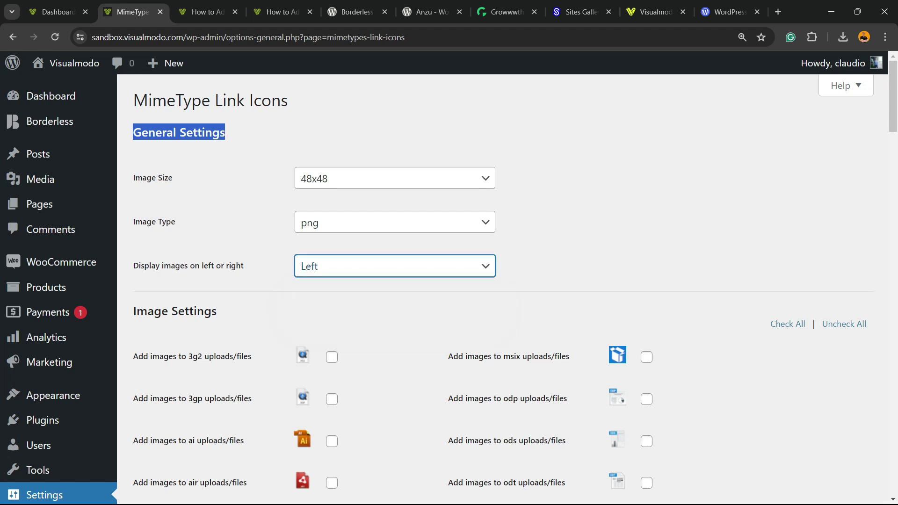
- Enable icons for jpg and jpeg files in the image settings
scroll(449, 289, "down", 3)
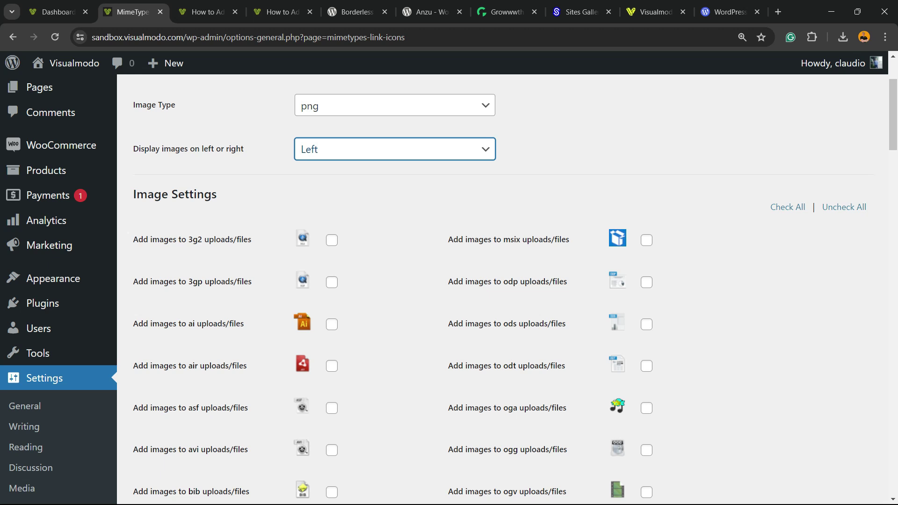
scroll(449, 289, "down", 10)
scroll(449, 289, "down", 7)
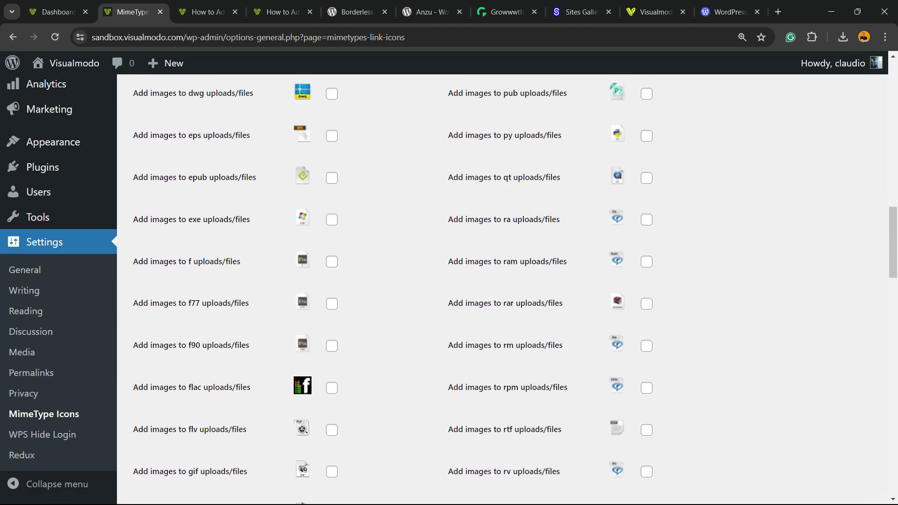
scroll(449, 289, "down", 7)
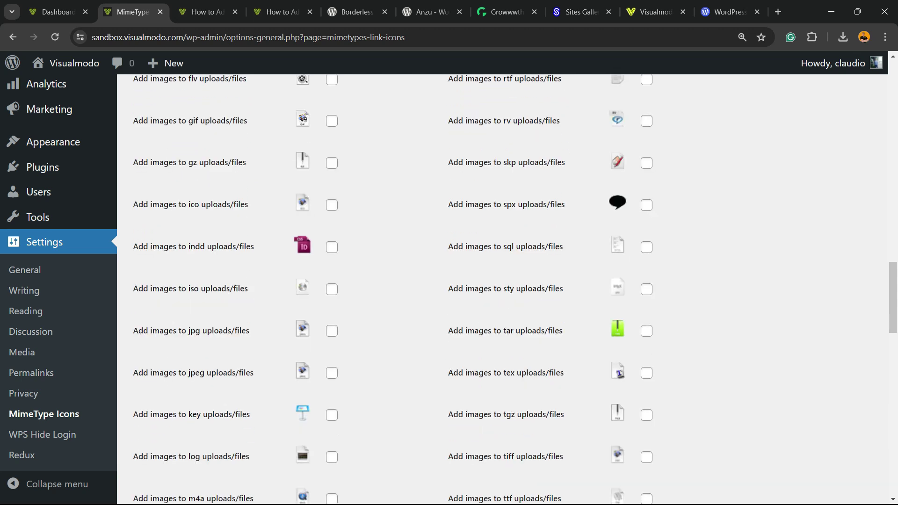
scroll(449, 289, "down", 3)
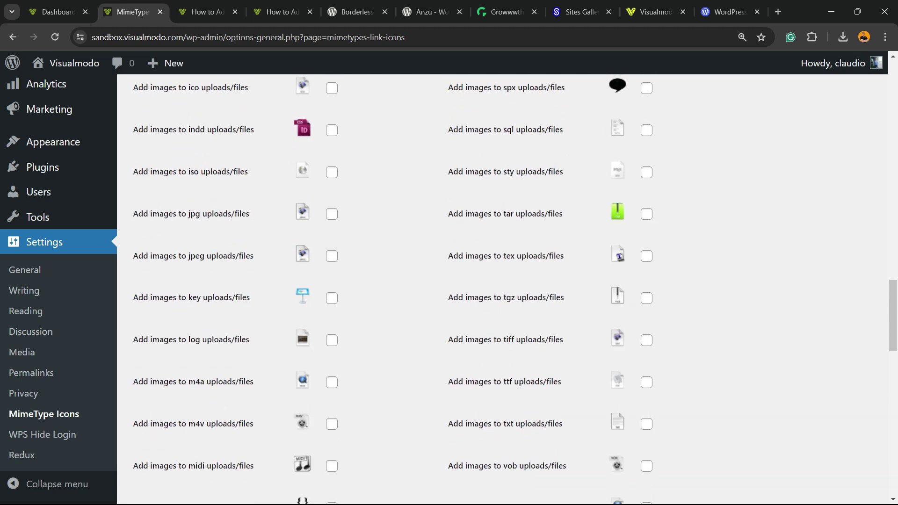
left_click(332, 214)
left_click(332, 255)
- Enlarge the page view to 150% and enable icons for zip files at the end of the file type list
scroll(331, 256, "down", 2)
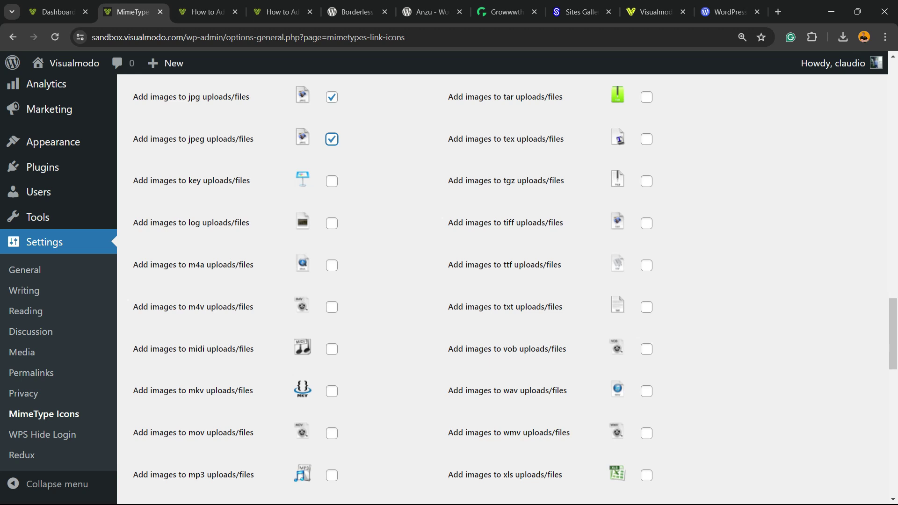
scroll(510, 290, "down", 15)
scroll(510, 290, "up", 7)
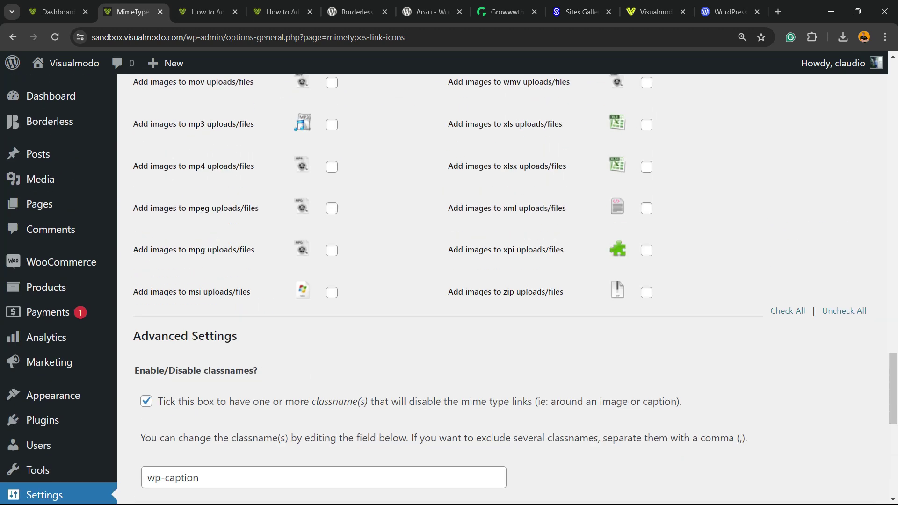
key("ctrl+plus")
double_click(522, 351)
left_click(523, 352)
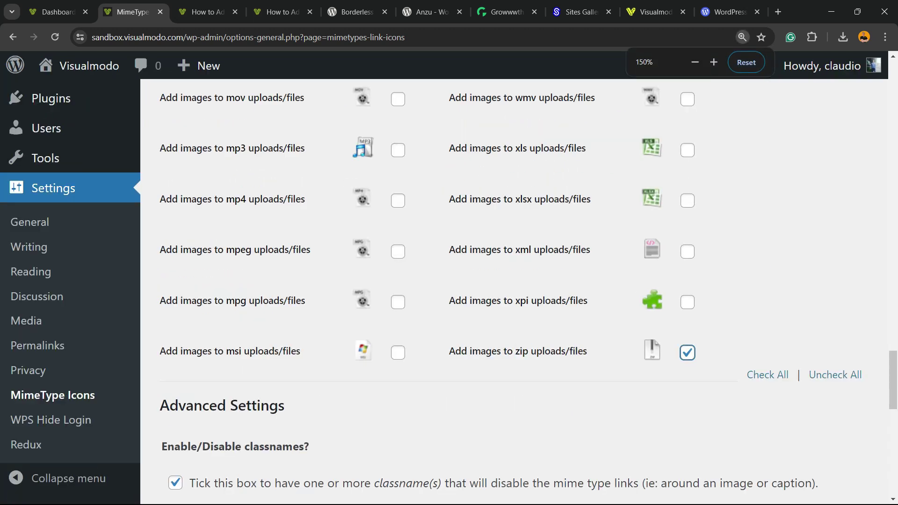
triple_click(522, 352)
left_click(523, 352)
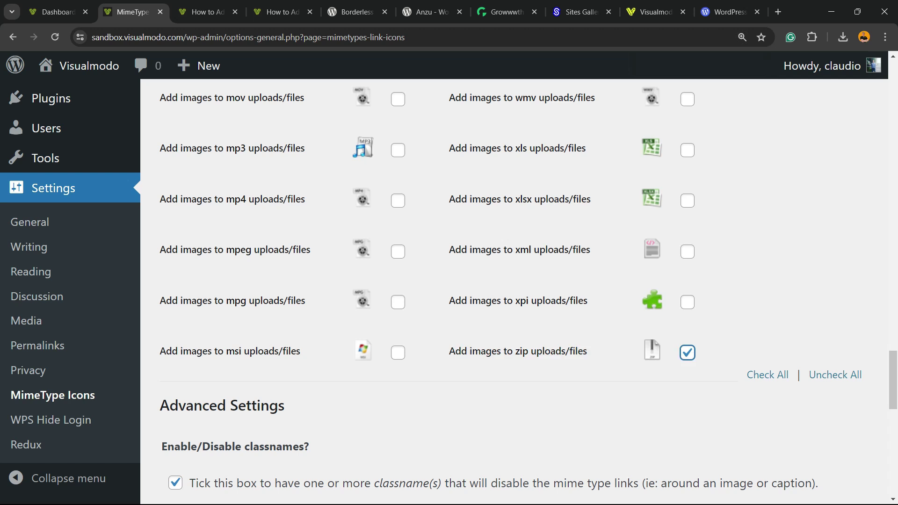
left_click(687, 353)
left_click(687, 353)
- Enable icons for xml and xls files
left_click(687, 251)
scroll(686, 251, "up", 2)
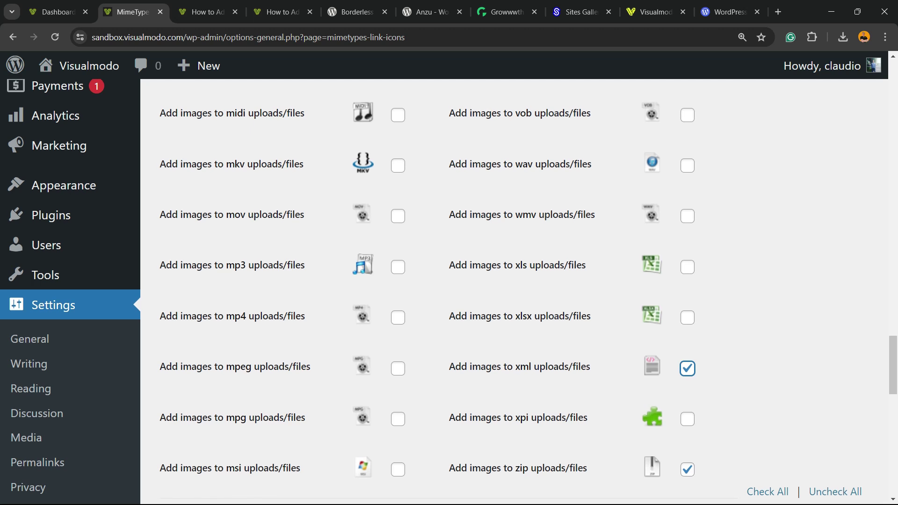
left_click(687, 267)
- Enable icons for png files near the beginning of the file type list
scroll(687, 267, "up", 2)
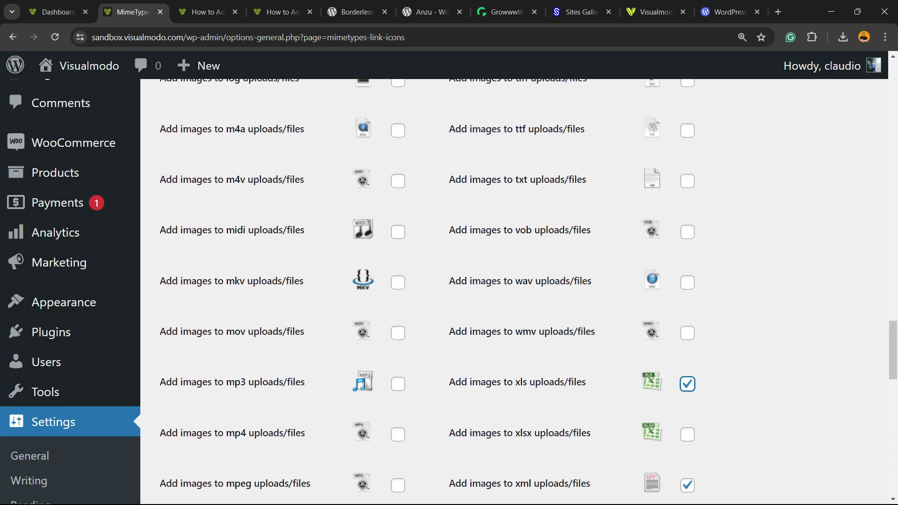
scroll(519, 292, "up", 6)
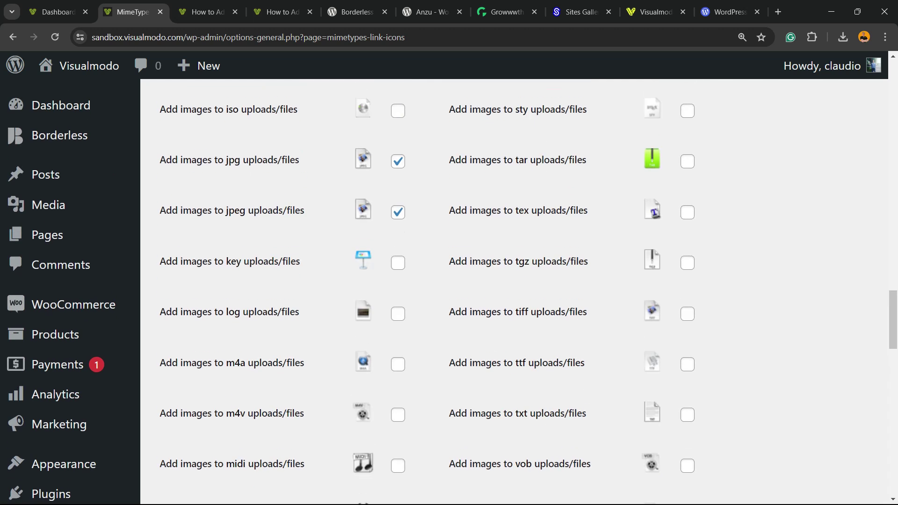
scroll(519, 291, "up", 4)
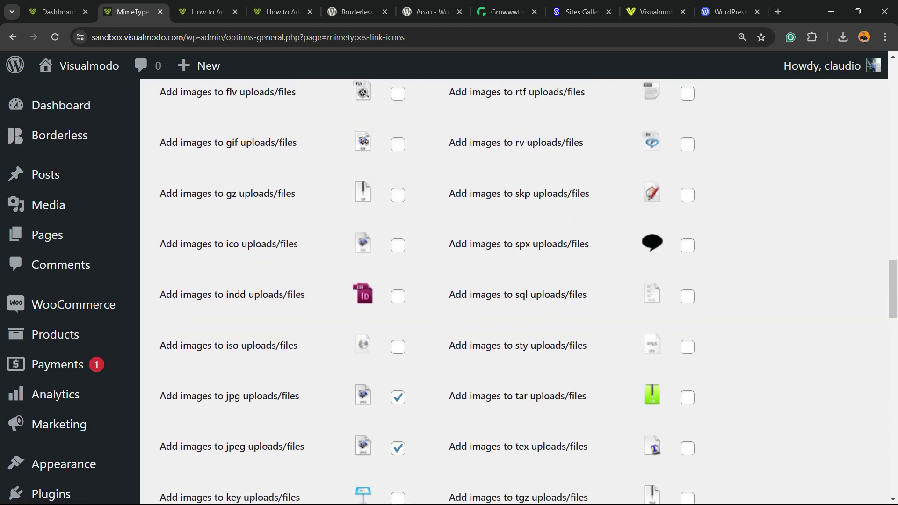
scroll(519, 292, "up", 5)
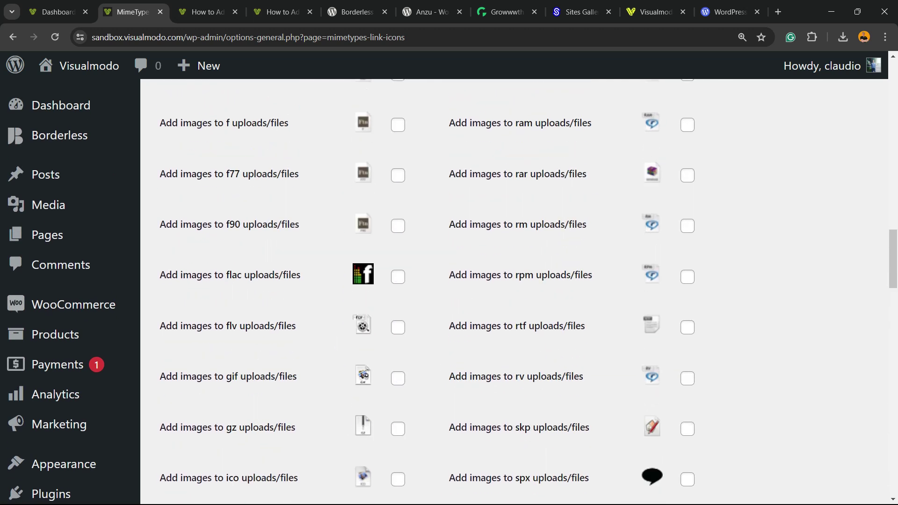
scroll(519, 292, "up", 5)
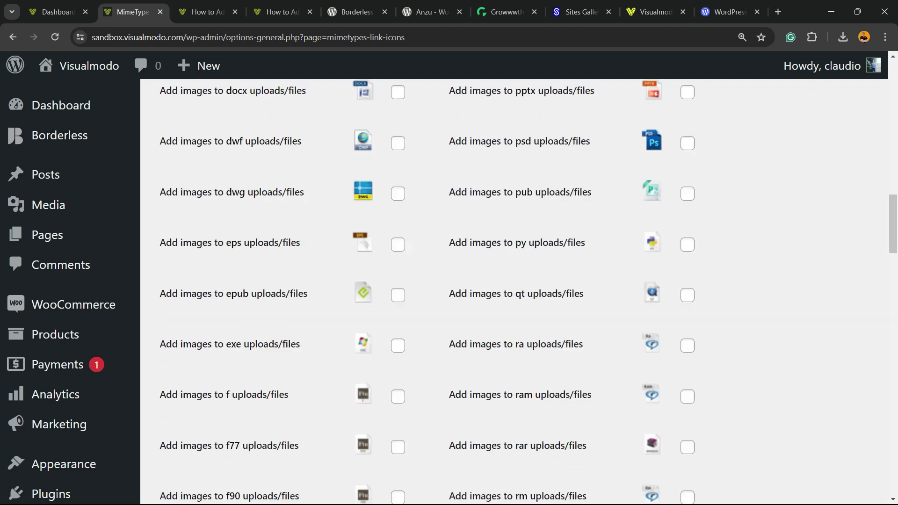
scroll(519, 291, "up", 4)
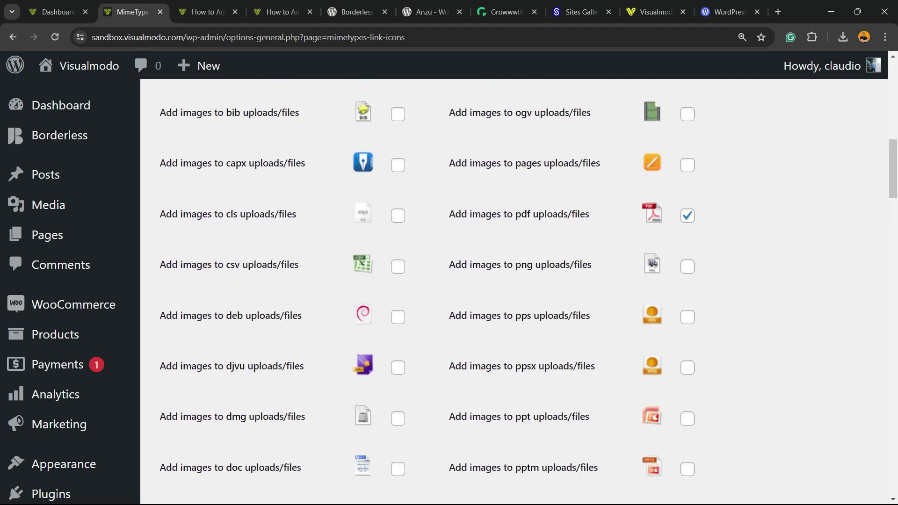
left_click(687, 266)
- Enable displaying the file size of attached or linked files in the advanced settings and save the changes
scroll(687, 266, "down", 15)
scroll(529, 291, "down", 1)
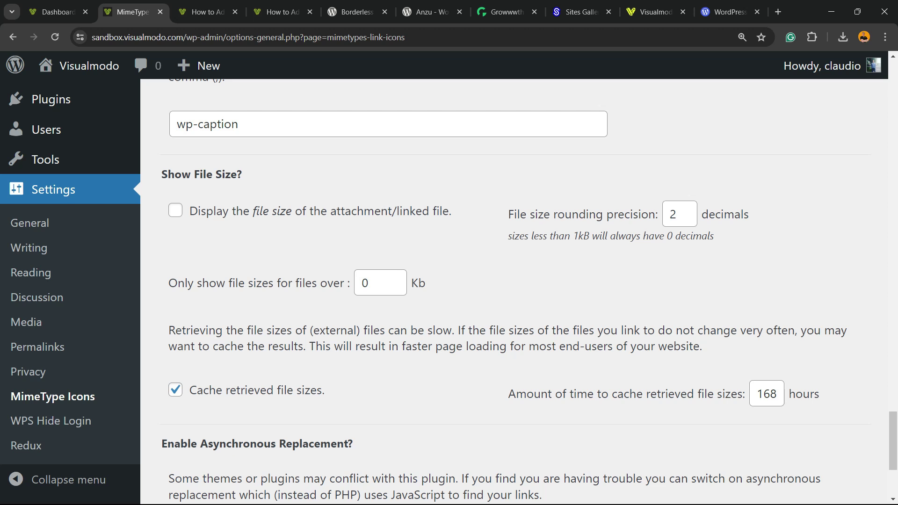
left_click(176, 210)
scroll(515, 280, "down", 4)
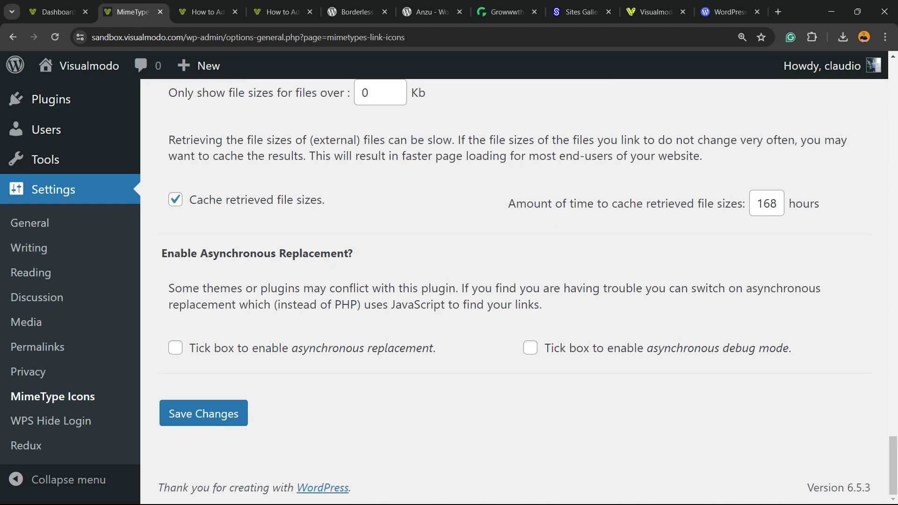
left_click(204, 413)
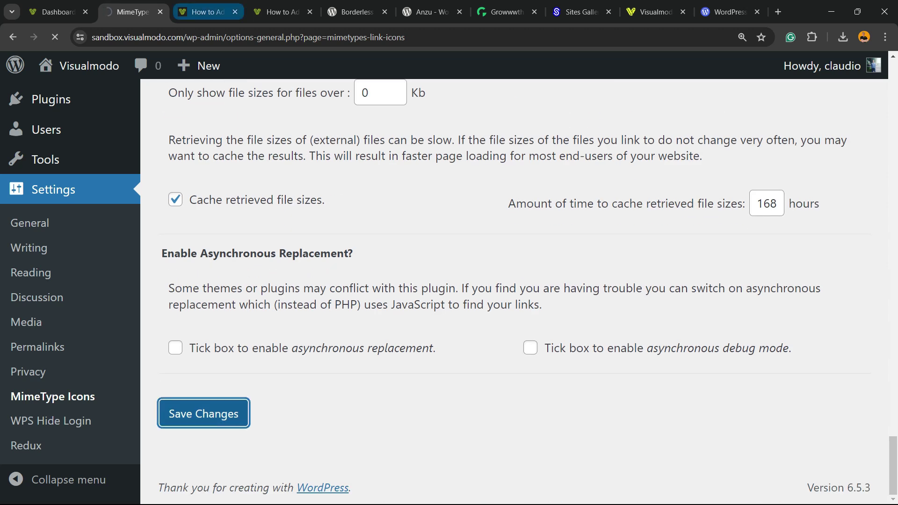
- Reload the published post and check the icons and file sizes next to its attachment links
left_click(206, 12)
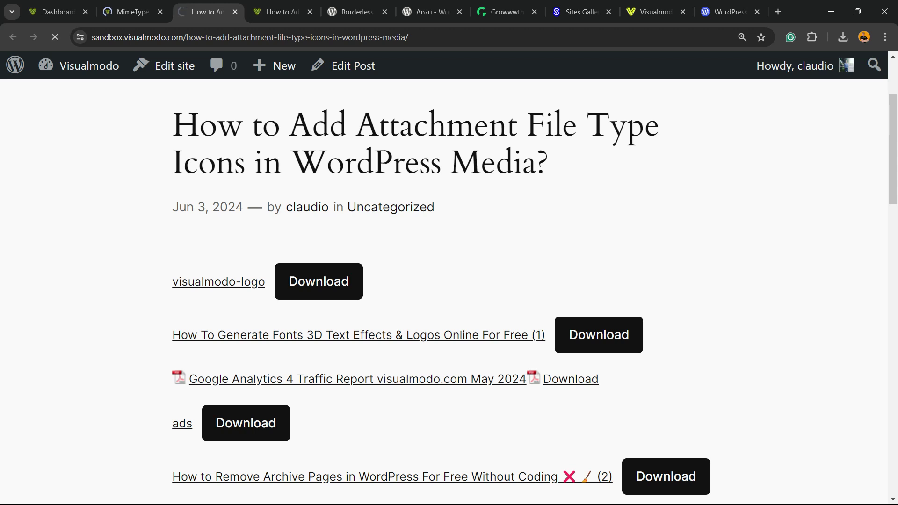
key("F5")
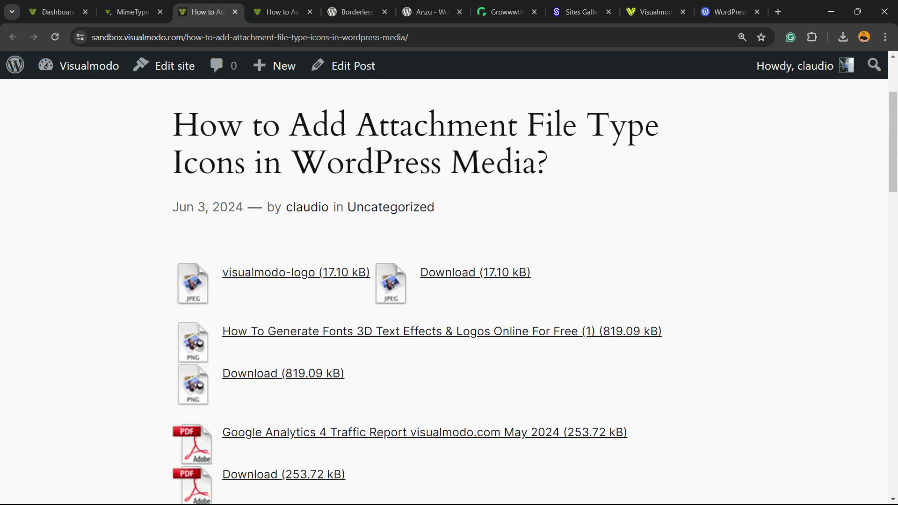
scroll(449, 280, "down", 5)
scroll(449, 280, "up", 2)
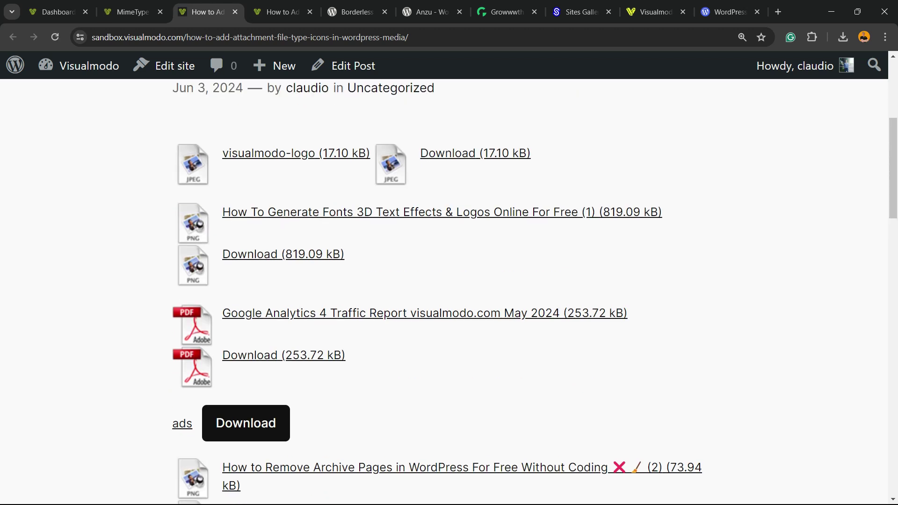
scroll(449, 281, "down", 2)
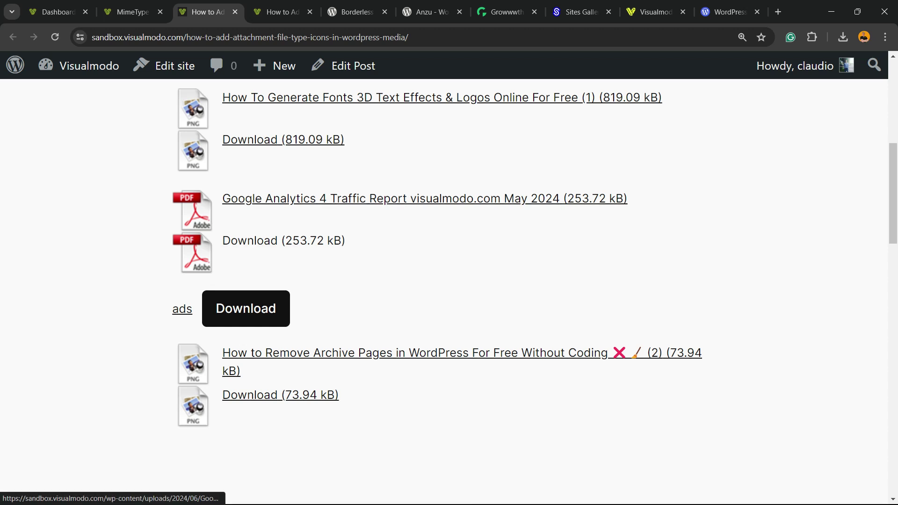
- Return to the plugin settings and set the image size to 24x24
left_click(132, 12)
left_click(473, 295)
left_click(474, 281)
- Search the settings page for txt, enable icons for txt files and save the changes
scroll(448, 291, "down", 2)
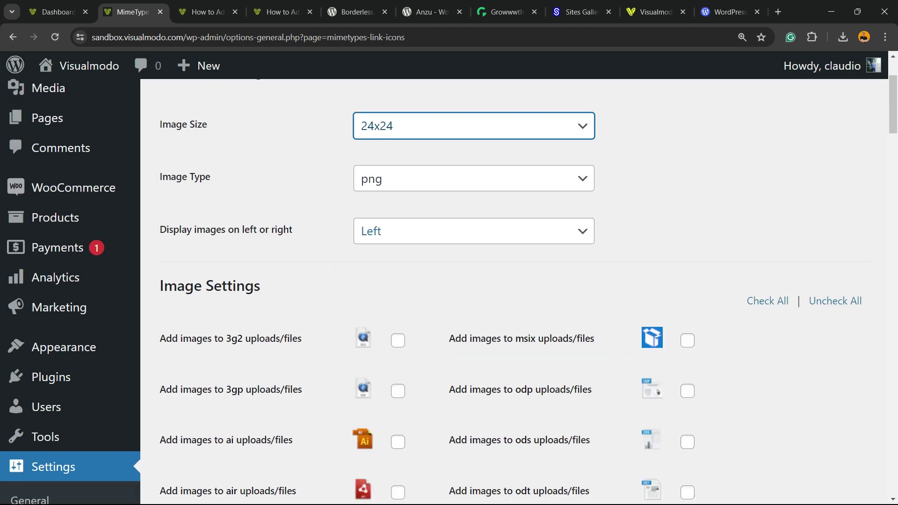
scroll(449, 292, "down", 5)
scroll(449, 292, "down", 5)
key("ctrl+f")
type("jp")
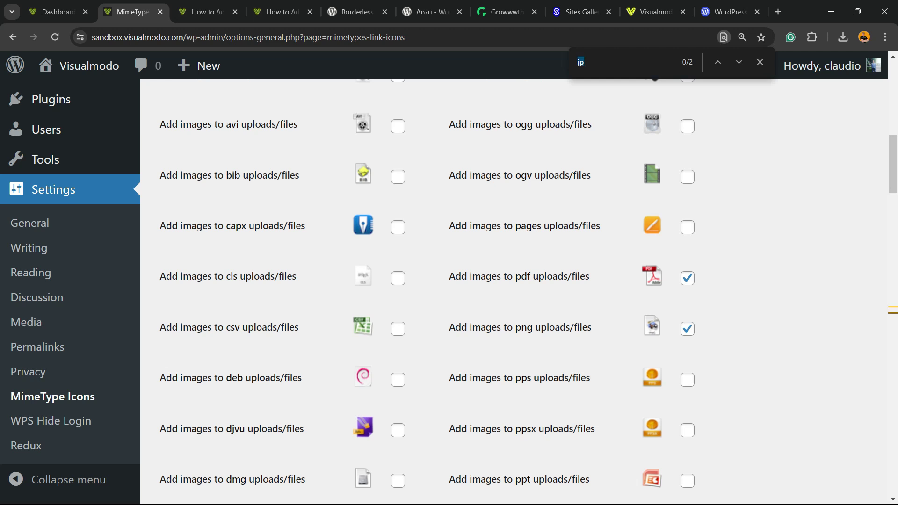
type("txt")
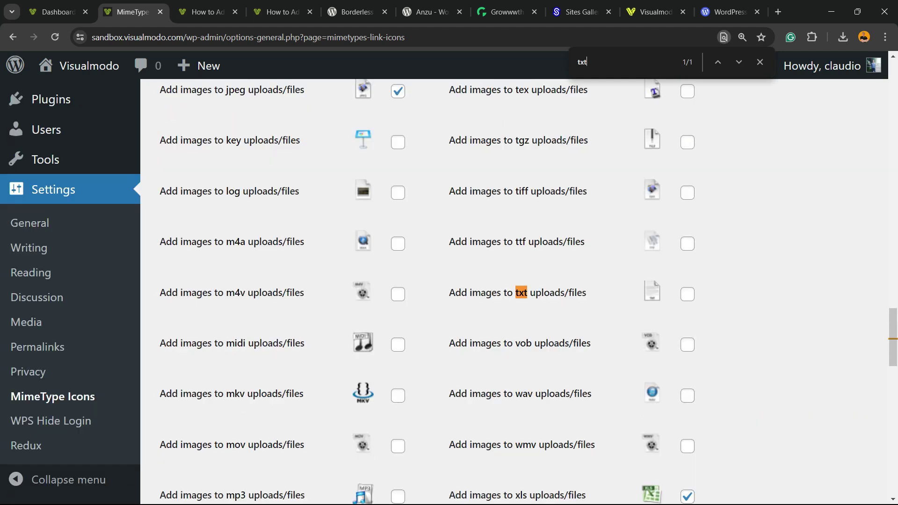
left_click(687, 294)
scroll(515, 290, "down", 15)
left_click(204, 413)
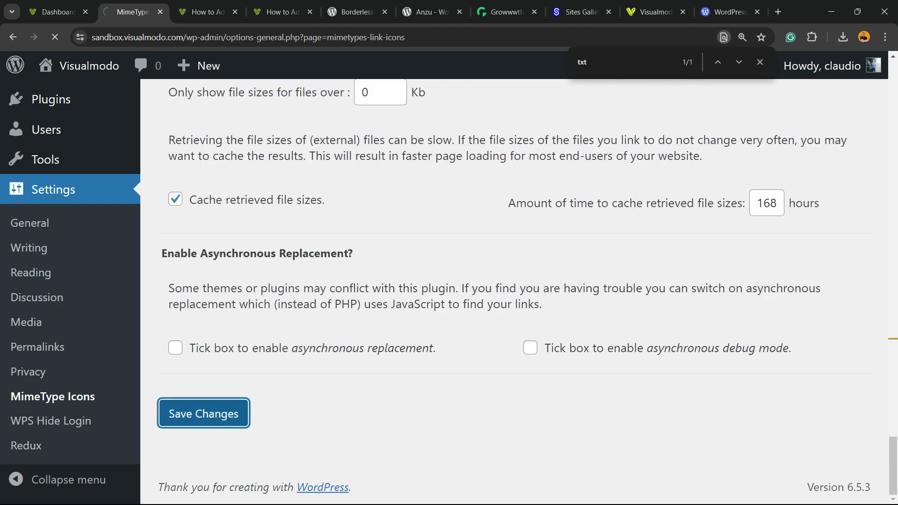
- Reload the published post at a smaller page zoom and check the icon size and the icon on the txt file link
left_click(208, 12)
key("F5")
key("ctrl+minus")
key("ctrl+minus")
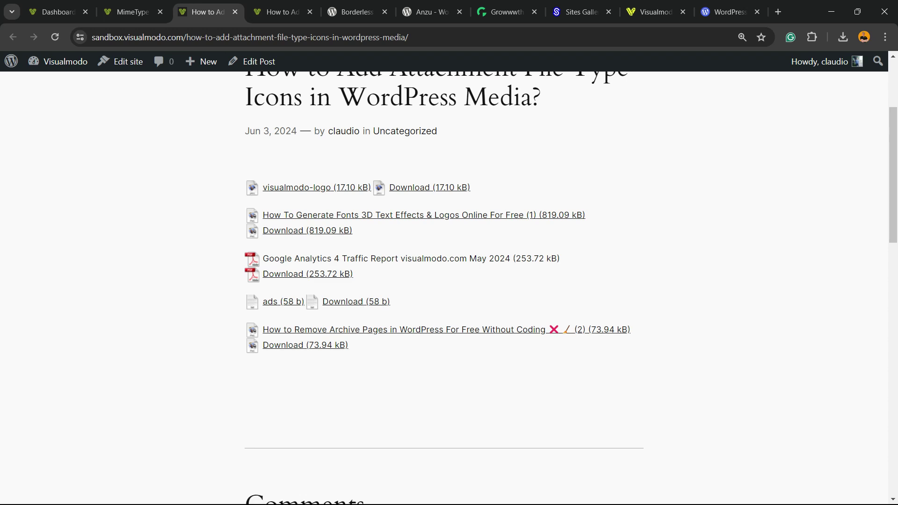
scroll(449, 280, "down", 5)
scroll(449, 281, "up", 8)
scroll(449, 281, "down", 5)
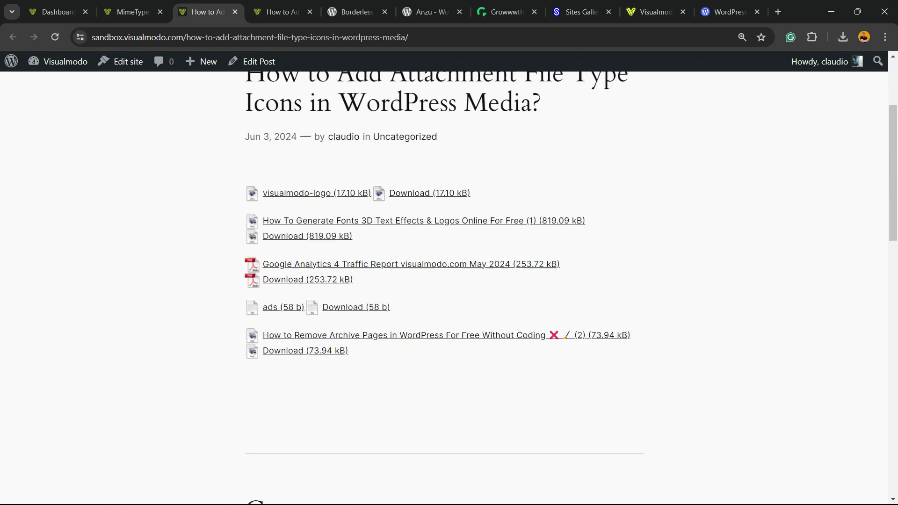
- Switch from the published post to the Borderless plugin page on WordPress.org and highlight the plugin's title
scroll(449, 280, "up", 3)
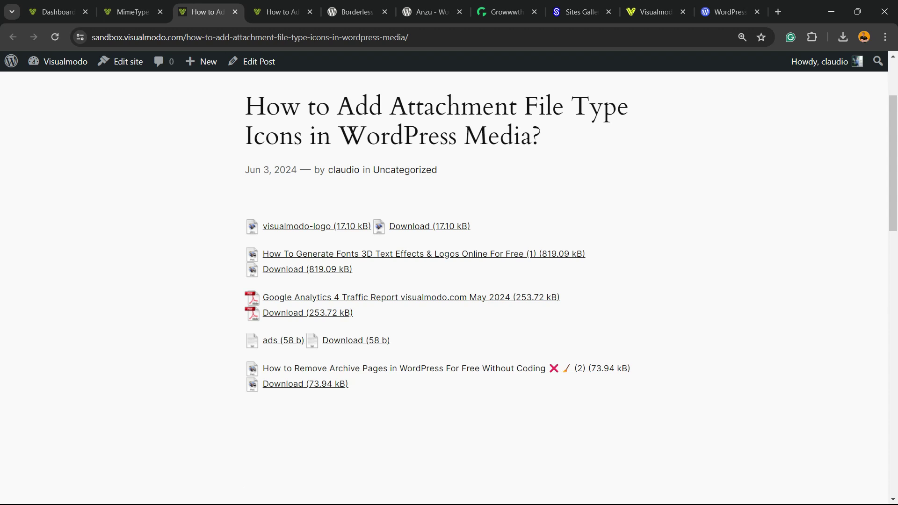
key("ctrl+Tab")
key("ctrl+Tab")
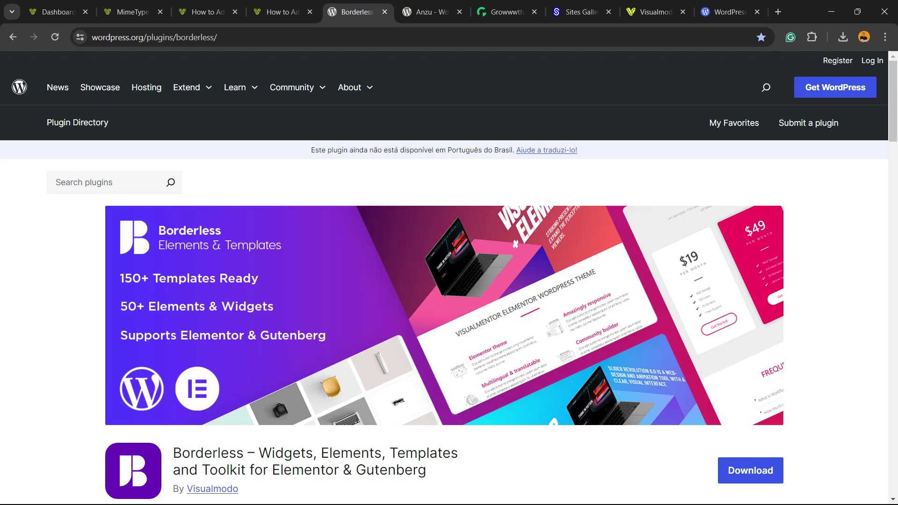
scroll(445, 304, "down", 2)
double_click(286, 336)
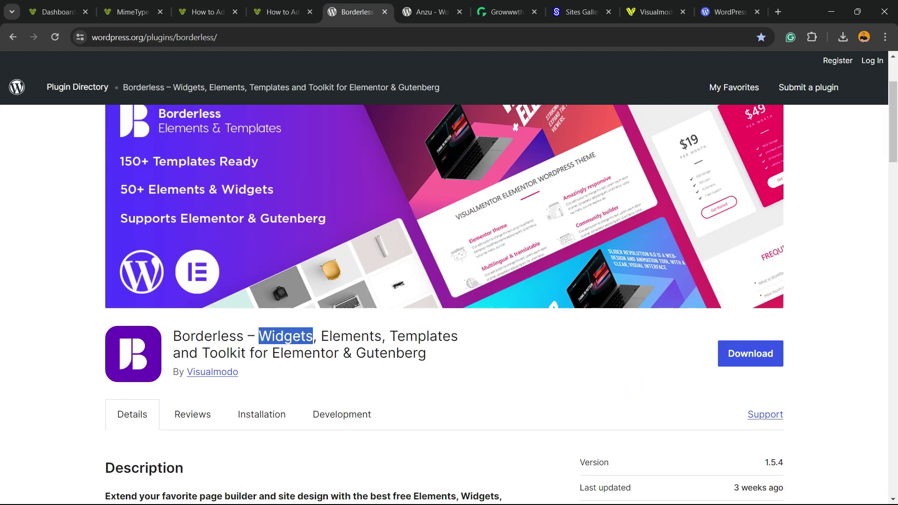
triple_click(285, 336)
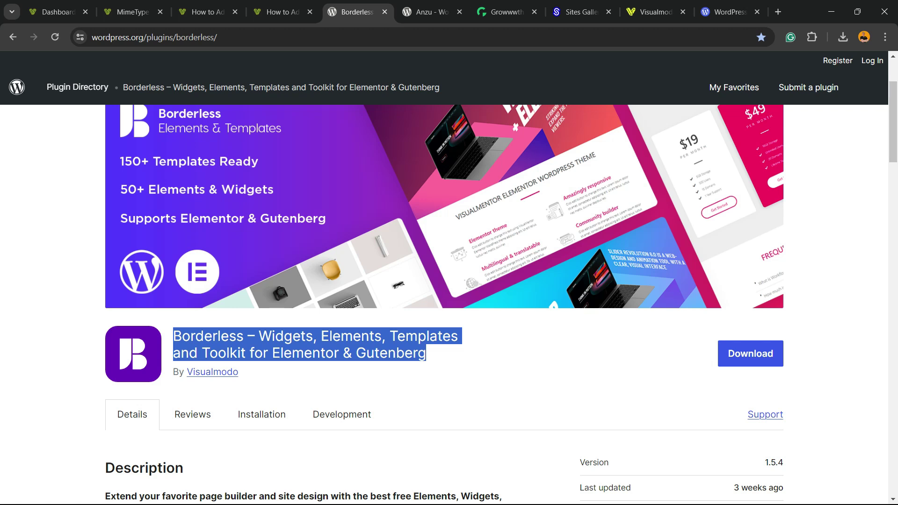
- View the Anzu theme page on WordPress.org, briefly highlighting the theme's name
key("ctrl+Tab")
double_click(216, 257)
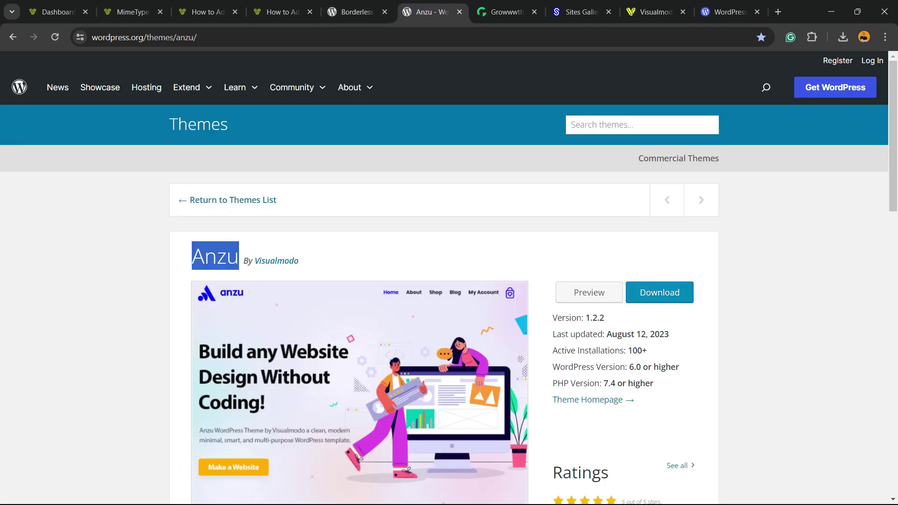
left_click(215, 256)
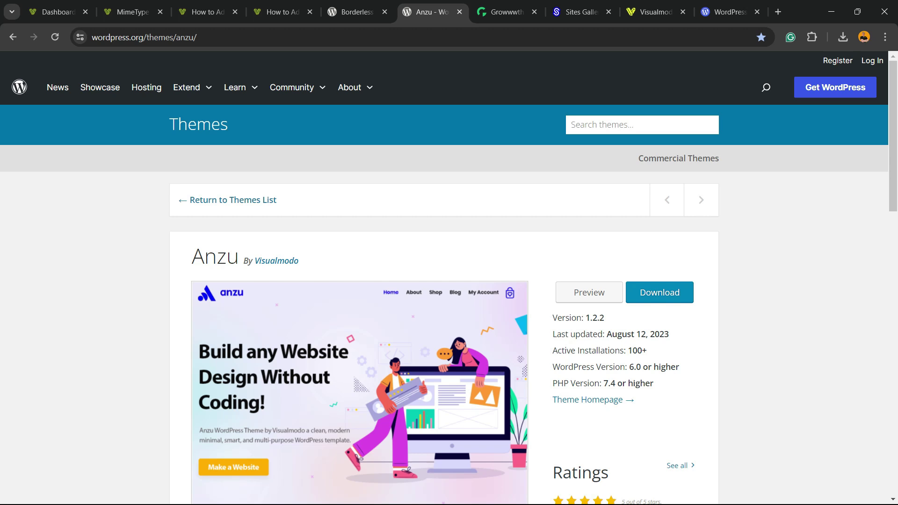
- Look through the featured and latest websites on the Growwwth home page and highlight the site name in its address
key("ctrl+Tab")
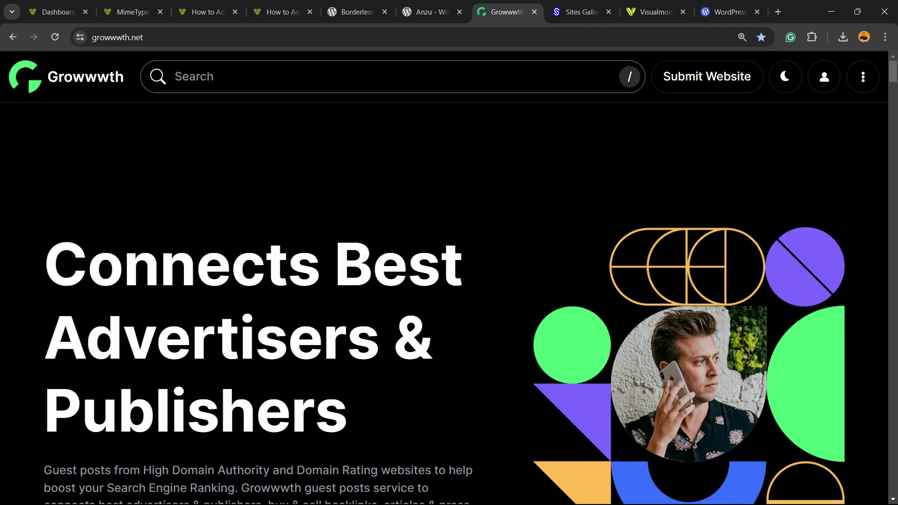
scroll(444, 280, "down", 10)
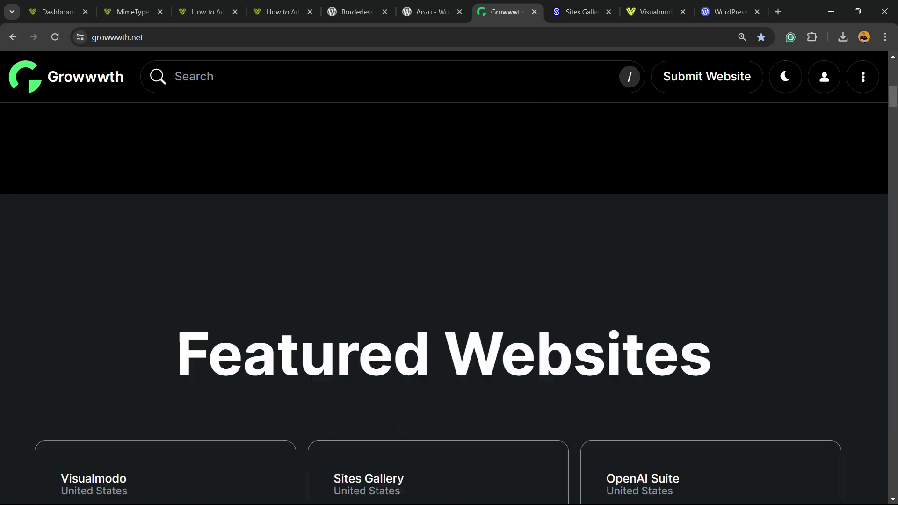
scroll(444, 280, "down", 15)
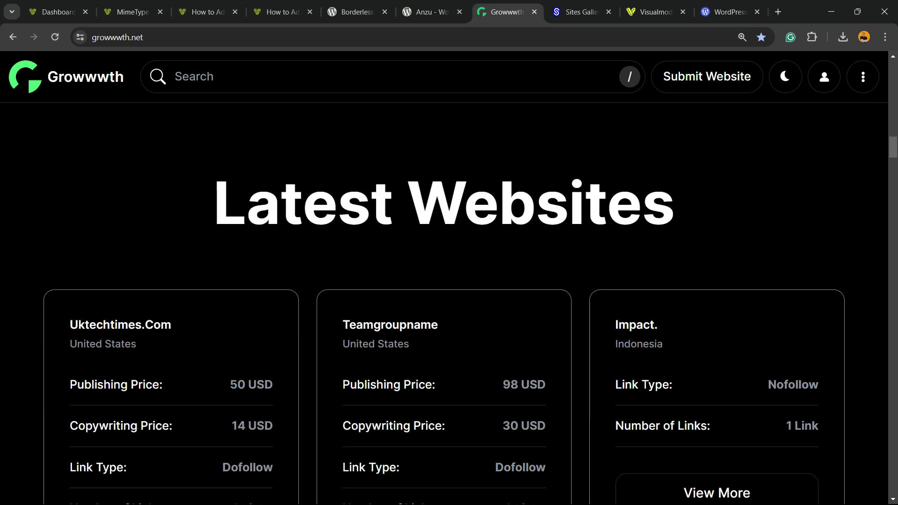
scroll(445, 281, "down", 10)
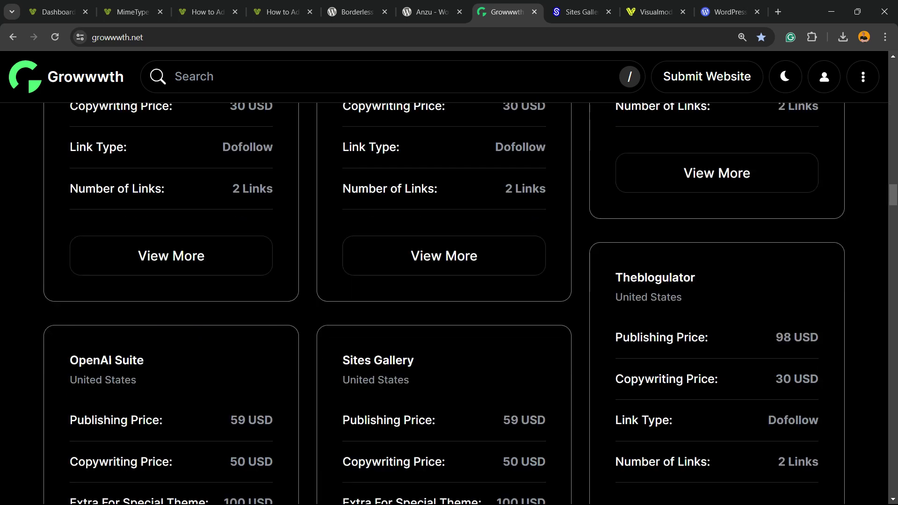
scroll(444, 281, "down", 15)
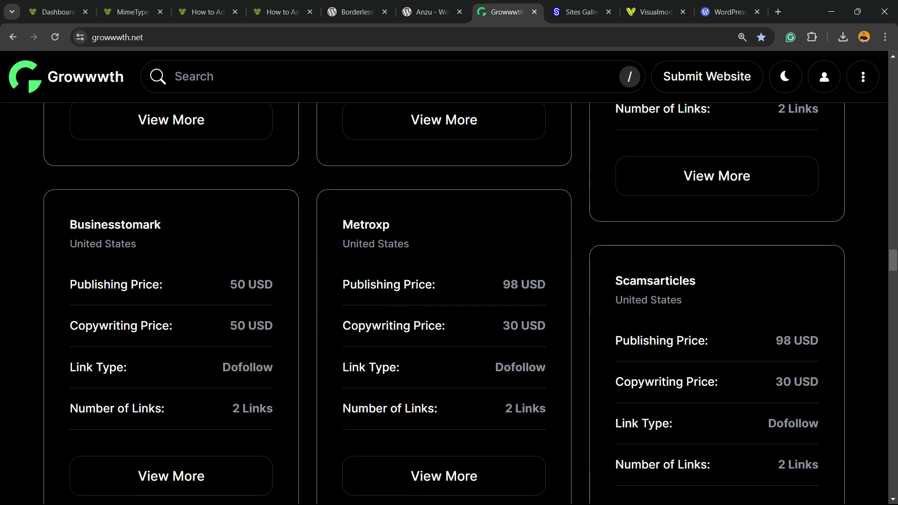
left_click(137, 38)
double_click(137, 37)
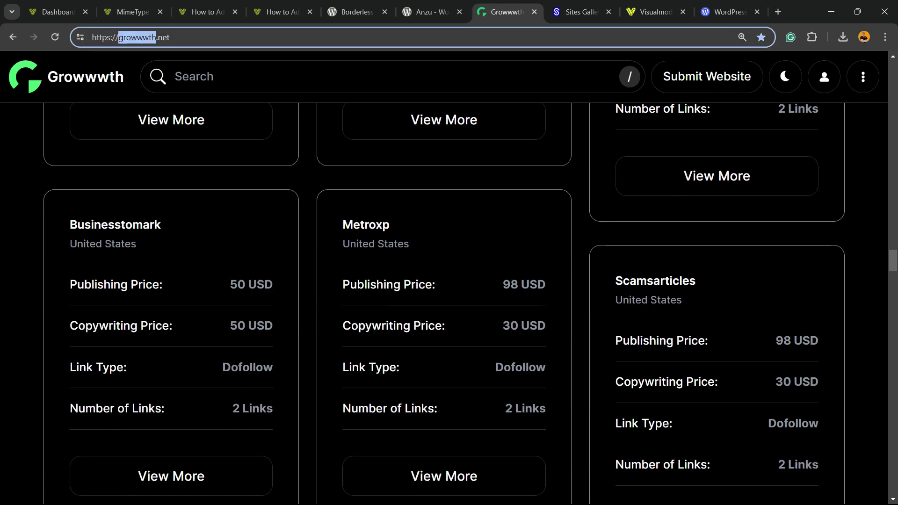
- Look through the submitted websites on the Sites Gallery home page down to the Q&A section
key("ctrl+Tab")
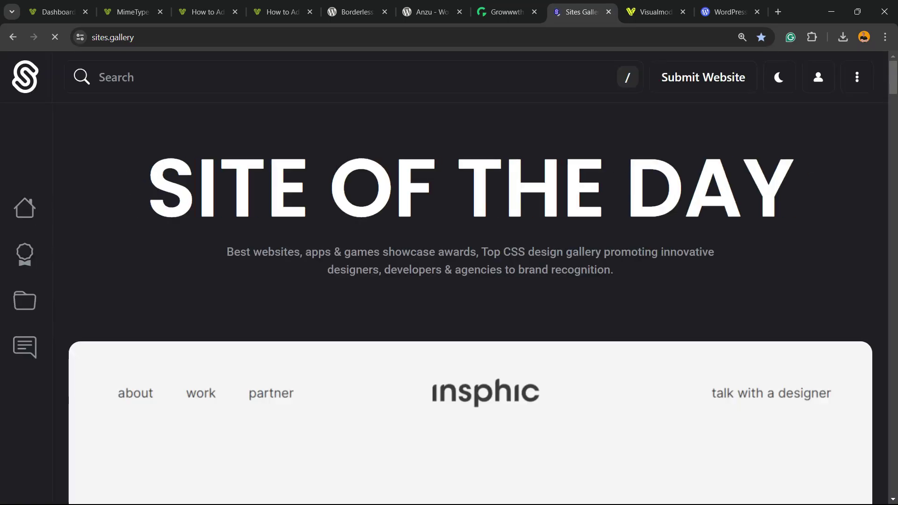
scroll(468, 280, "down", 5)
scroll(467, 280, "down", 20)
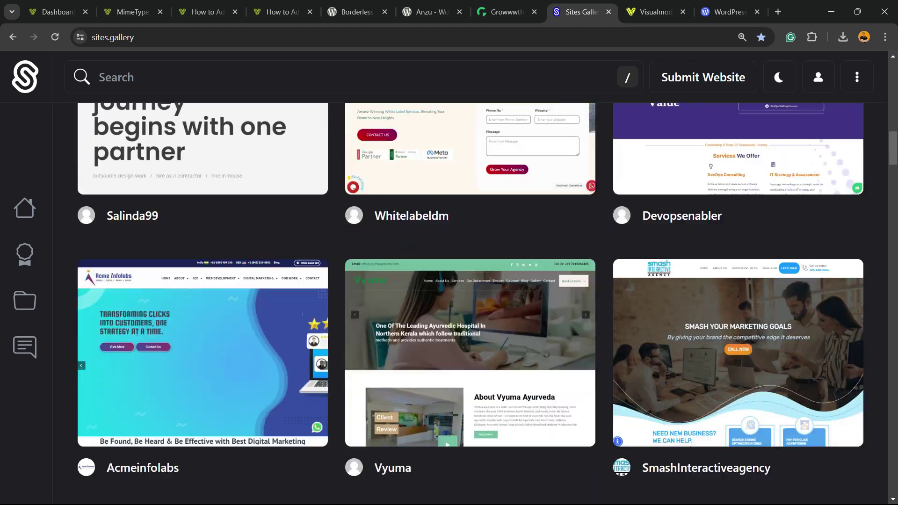
scroll(468, 280, "down", 20)
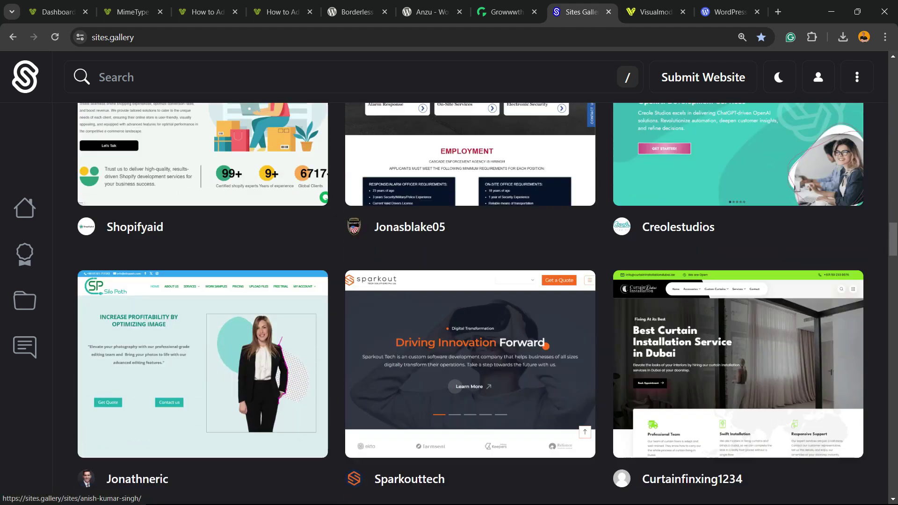
scroll(468, 280, "down", 15)
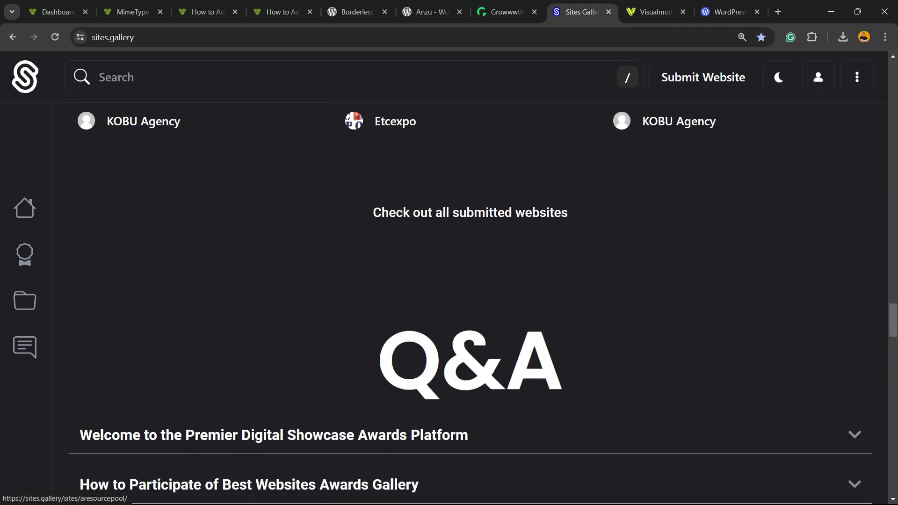
- Switch to the Visualmodo website and open the Borderless Plugin page from its products
left_click(655, 12)
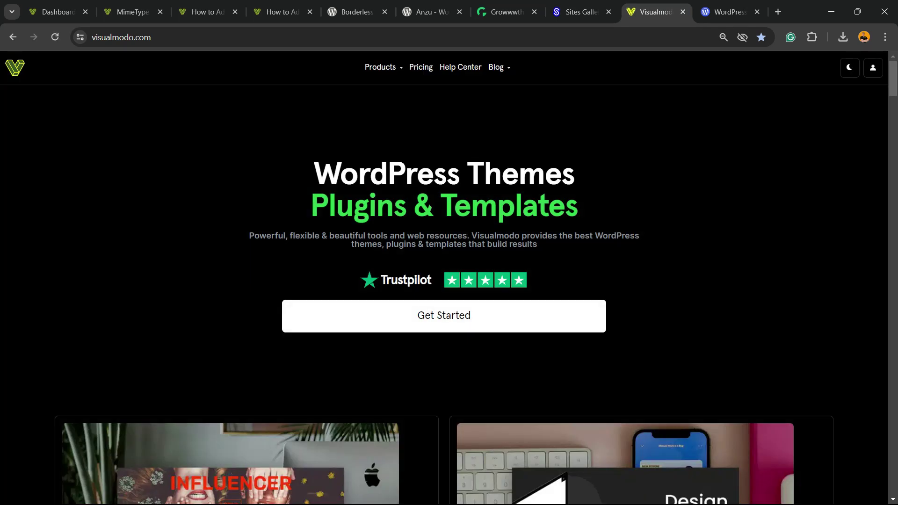
mouse_move(381, 67)
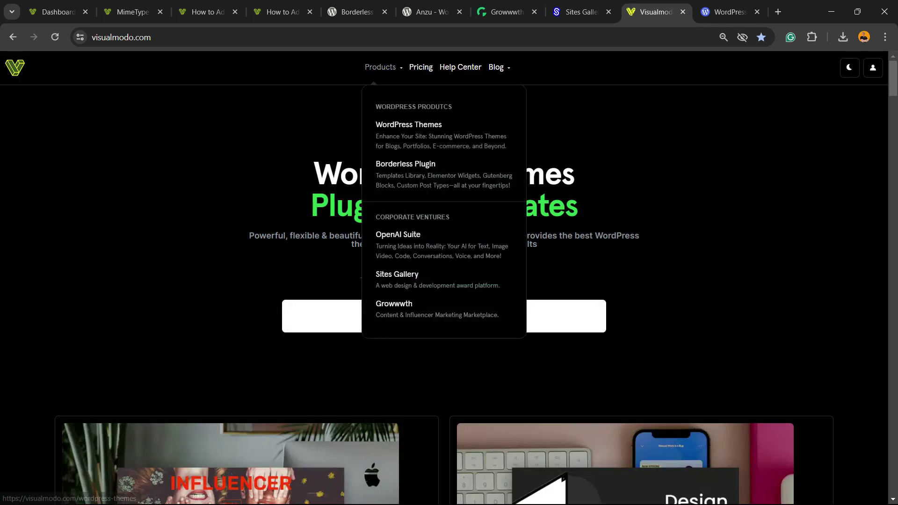
left_click(405, 164)
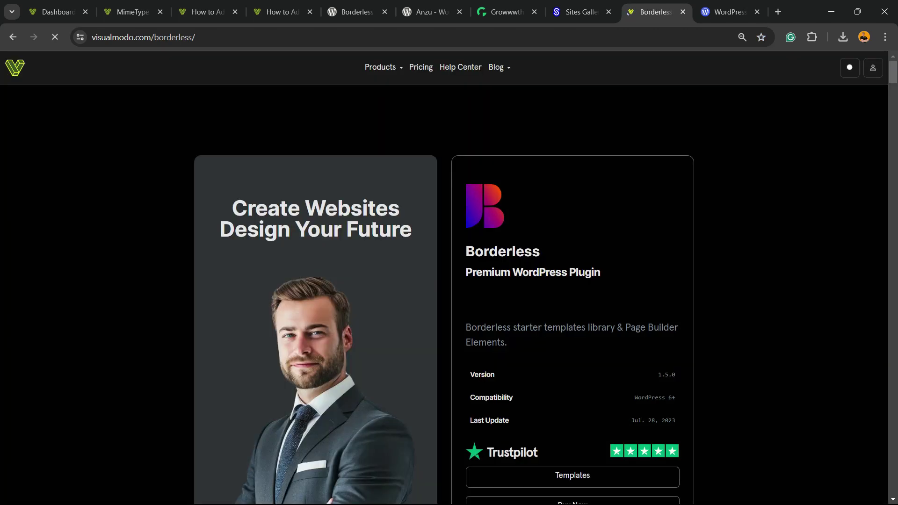
- Examine the Borderless page's templates library and included elements, and return to the template previews
scroll(449, 281, "down", 5)
scroll(449, 280, "down", 15)
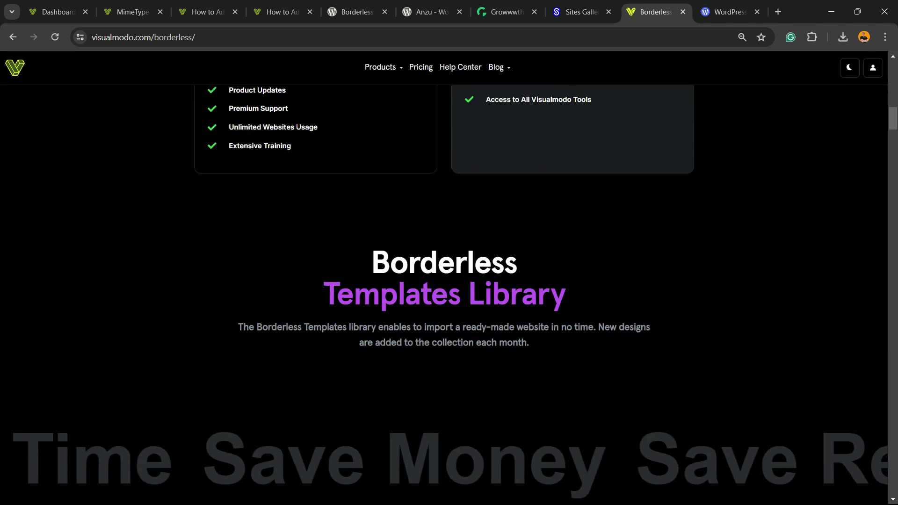
scroll(449, 280, "down", 16)
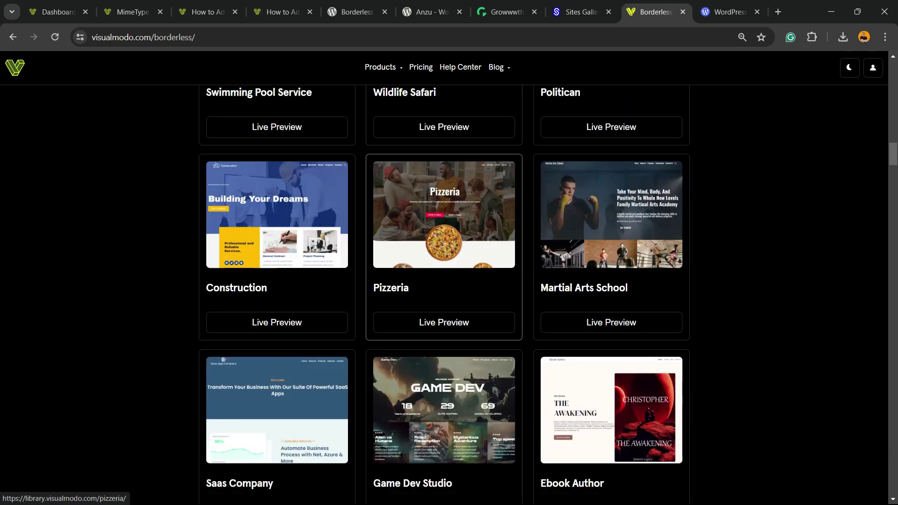
scroll(449, 281, "down", 17)
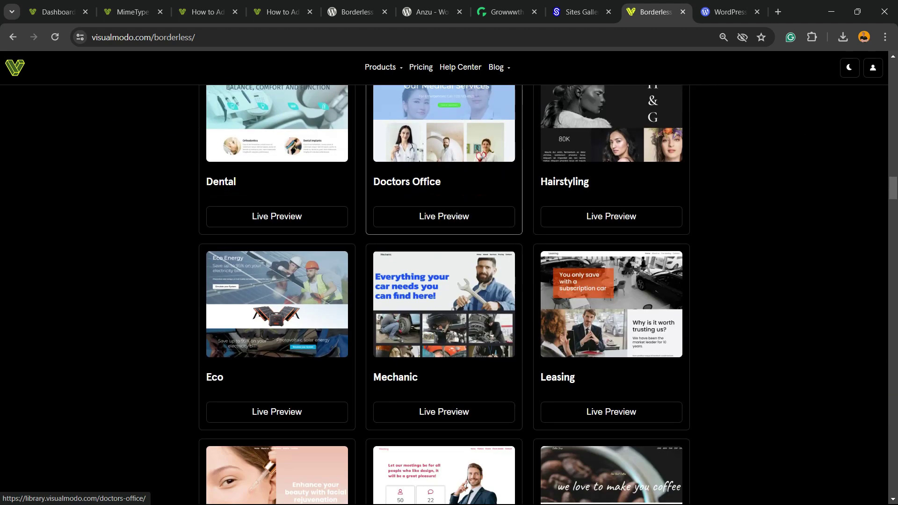
scroll(449, 280, "down", 12)
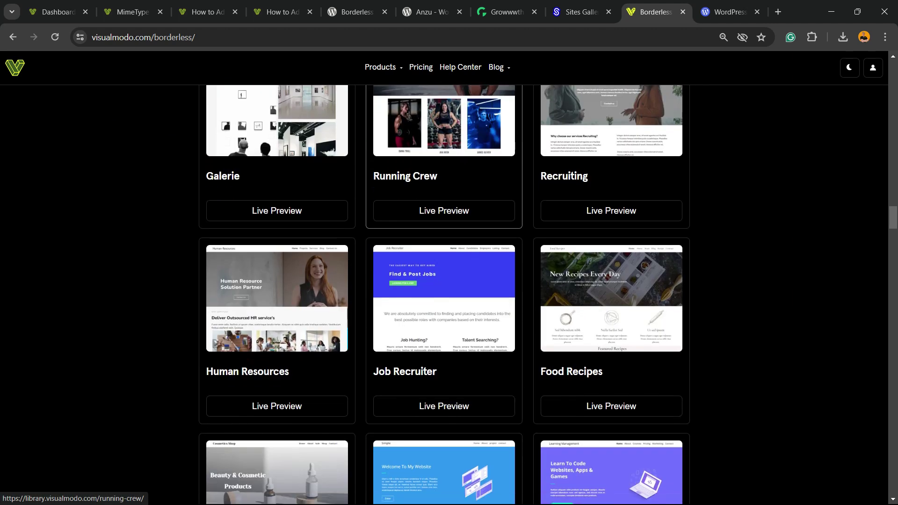
scroll(448, 281, "down", 15)
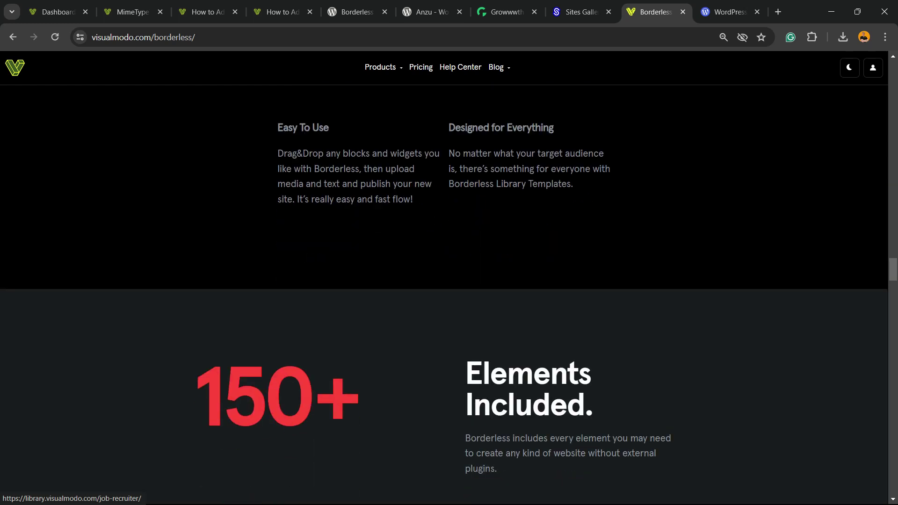
scroll(449, 281, "down", 6)
scroll(449, 281, "up", 3)
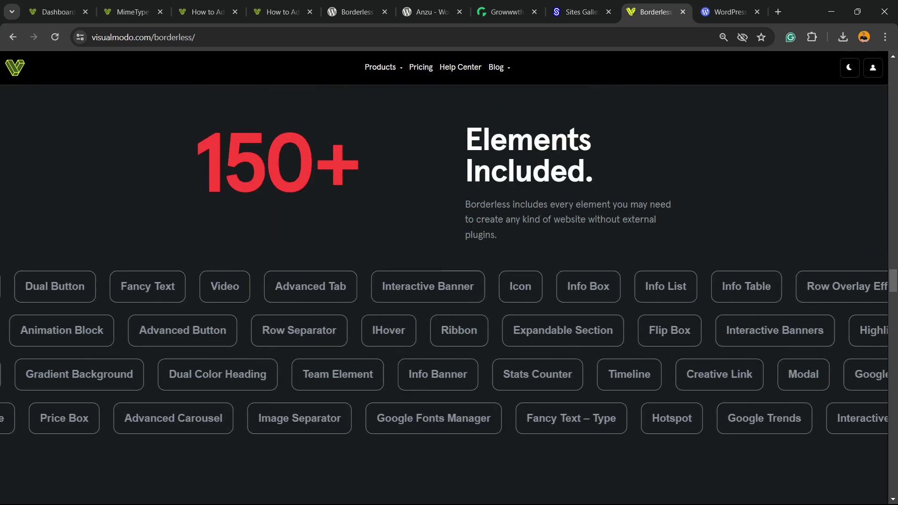
scroll(449, 281, "up", 12)
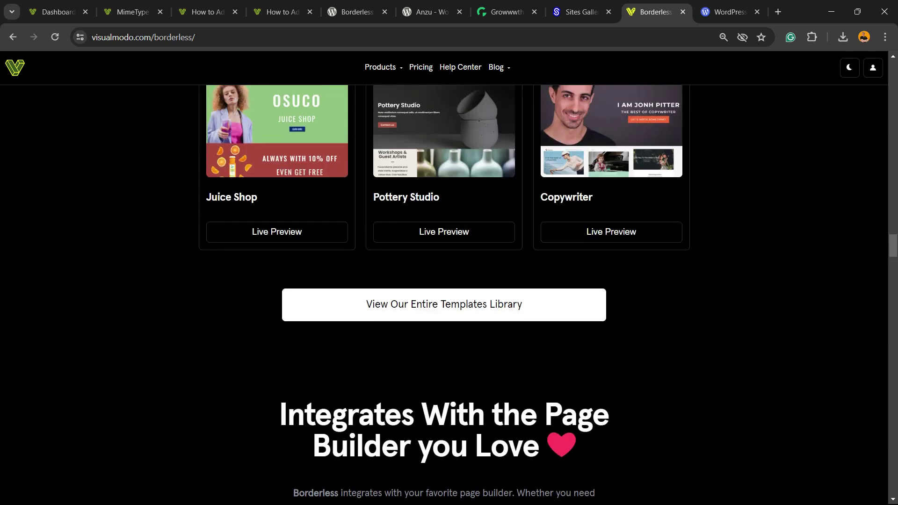
scroll(449, 281, "up", 15)
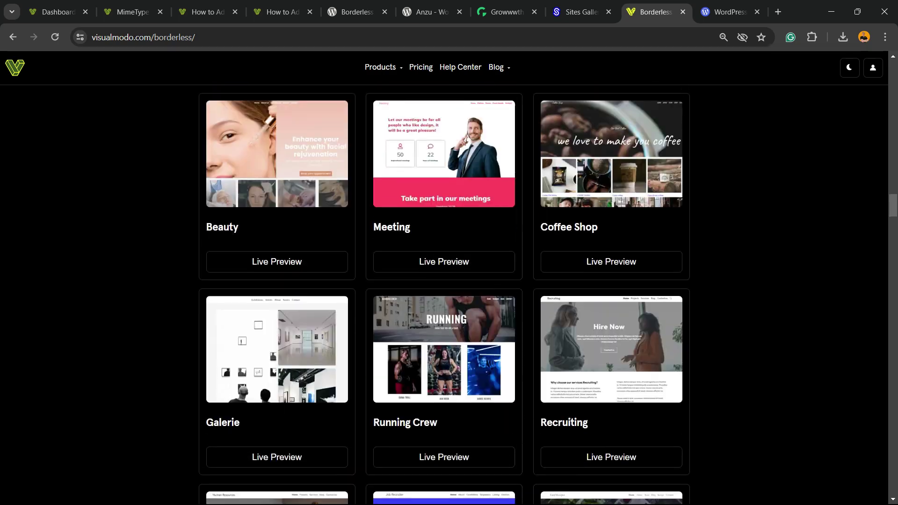
scroll(449, 281, "up", 15)
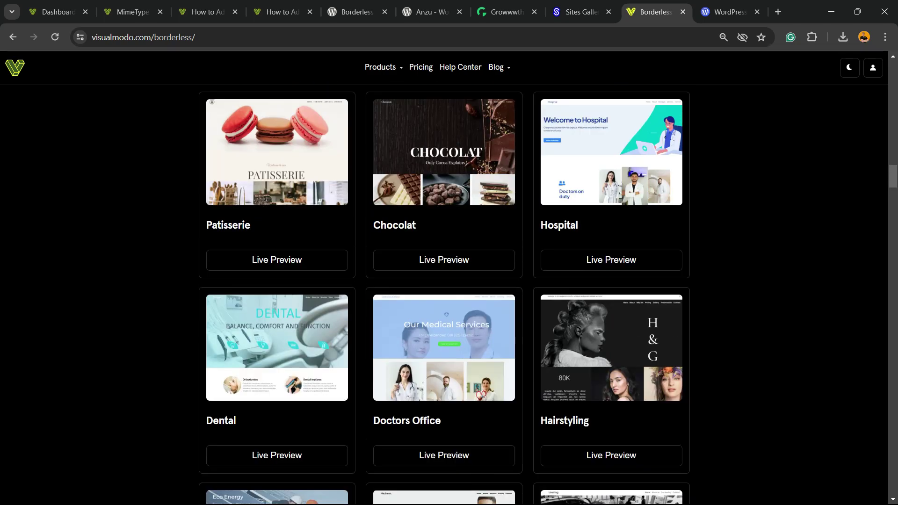